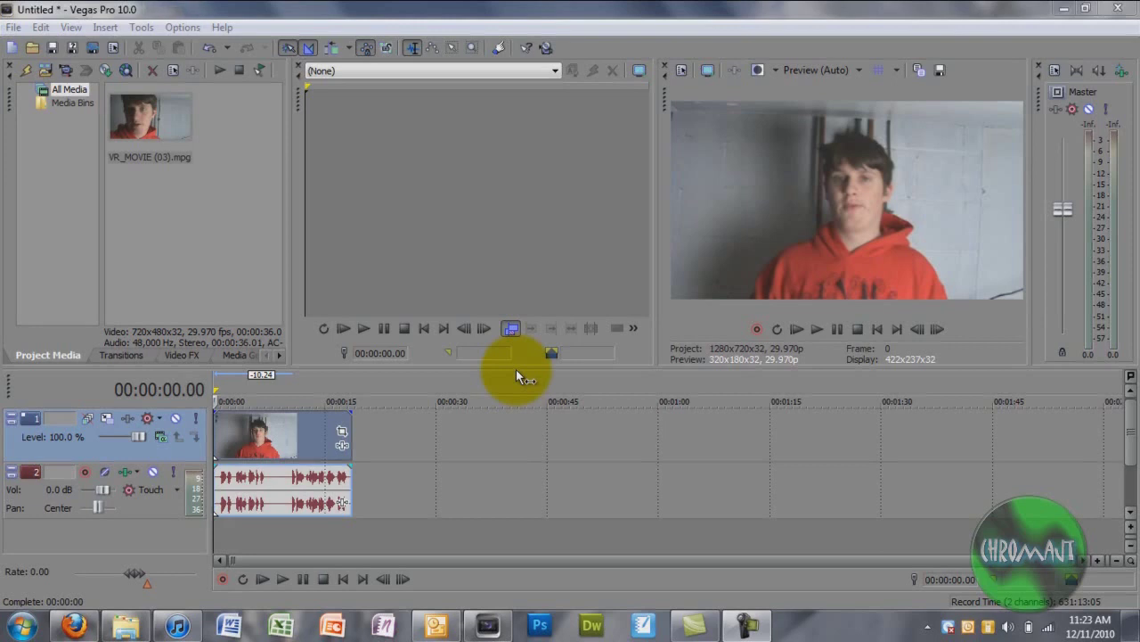
- Find the hand-wipe moment near 7 seconds by stepping frames on the timeline
{"action": "left_click", "coordinate": [264, 503]}
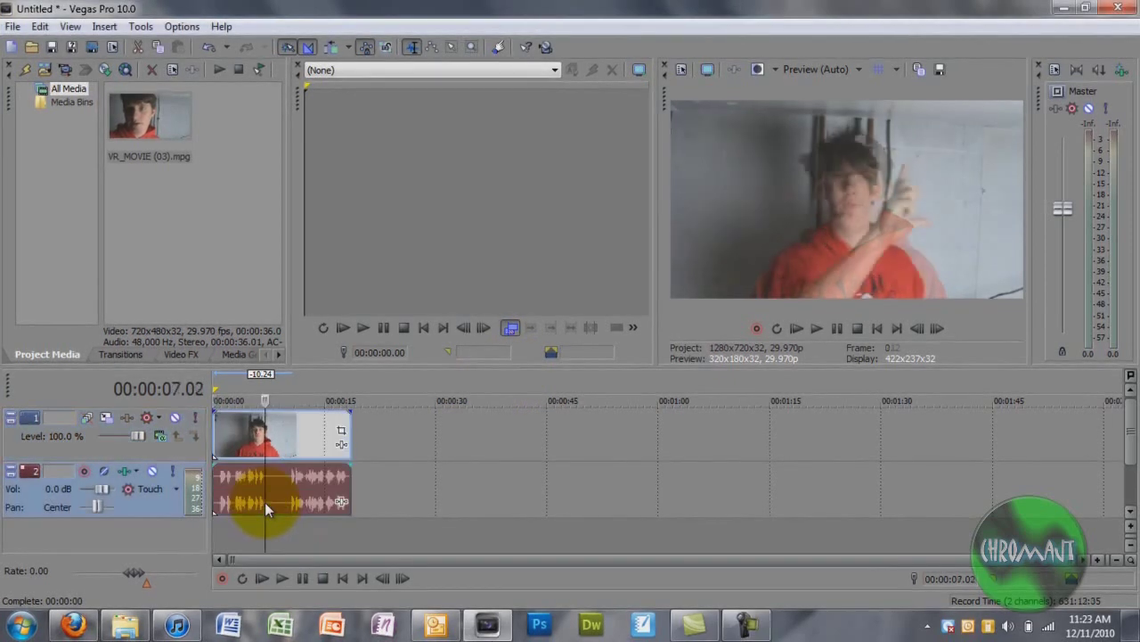
{"action": "key", "text": "Left"}
{"action": "key", "text": "Left"}
{"action": "key", "text": "Left"}
{"action": "key", "text": "Left"}
{"action": "key", "text": "Left"}
{"action": "key", "text": "Left"}
{"action": "key", "text": "Left"}
{"action": "key", "text": "Left"}
{"action": "key", "text": "Left"}
{"action": "key", "text": "Left"}
{"action": "key", "text": "Left"}
{"action": "key", "text": "Left"}
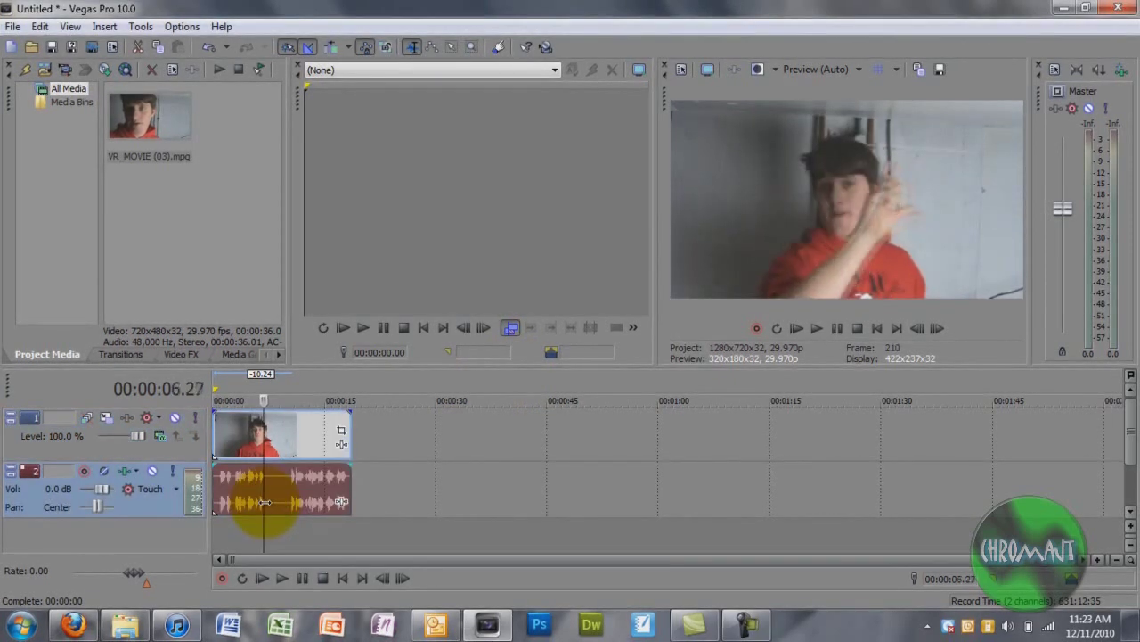
{"action": "key", "text": "Right"}
{"action": "key", "text": "Right"}
{"action": "key", "text": "Right"}
{"action": "key", "text": "Right"}
{"action": "key", "text": "Right"}
{"action": "key", "text": "Right"}
{"action": "key", "text": "Right"}
{"action": "key", "text": "Right"}
{"action": "key", "text": "Right"}
{"action": "key", "text": "Right"}
{"action": "key", "text": "Right"}
{"action": "key", "text": "Right"}
{"action": "key", "text": "Right"}
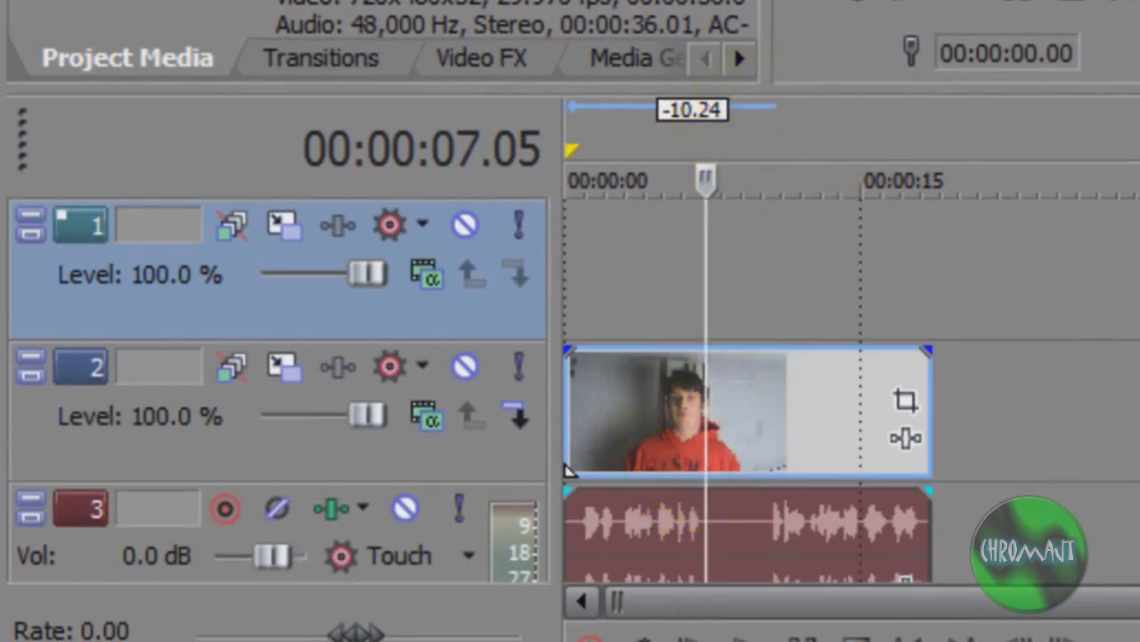
- Add a Default Text media generator to the new top video track
{"action": "left_click", "coordinate": [575, 70]}
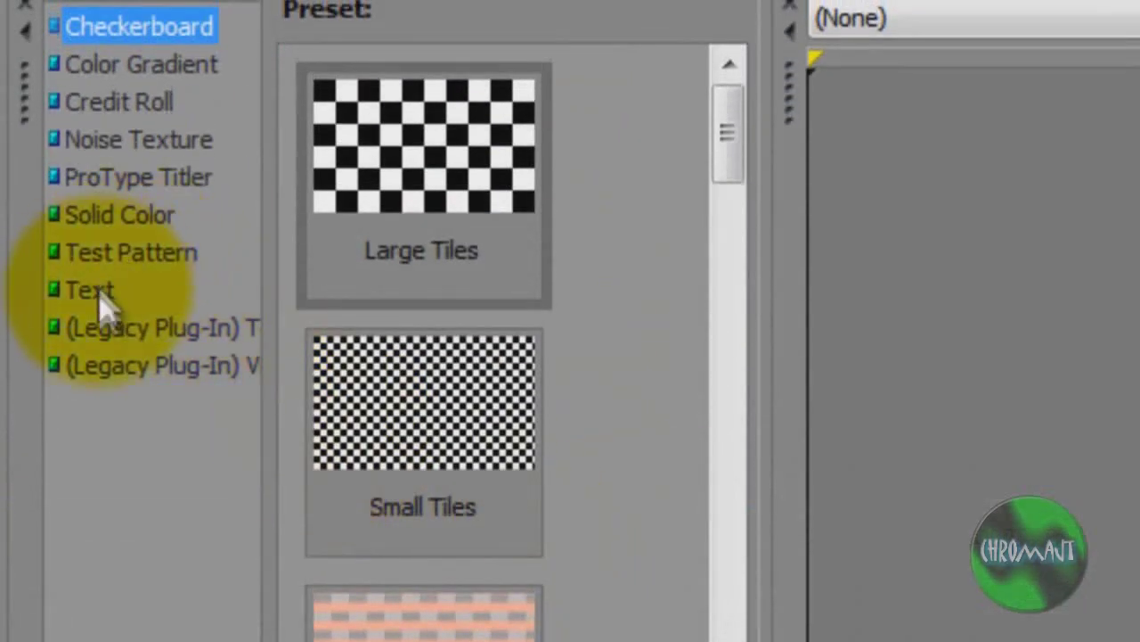
{"action": "left_click", "coordinate": [98, 298]}
{"action": "left_click_drag", "start_coordinate": [338, 242], "coordinate": [704, 641]}
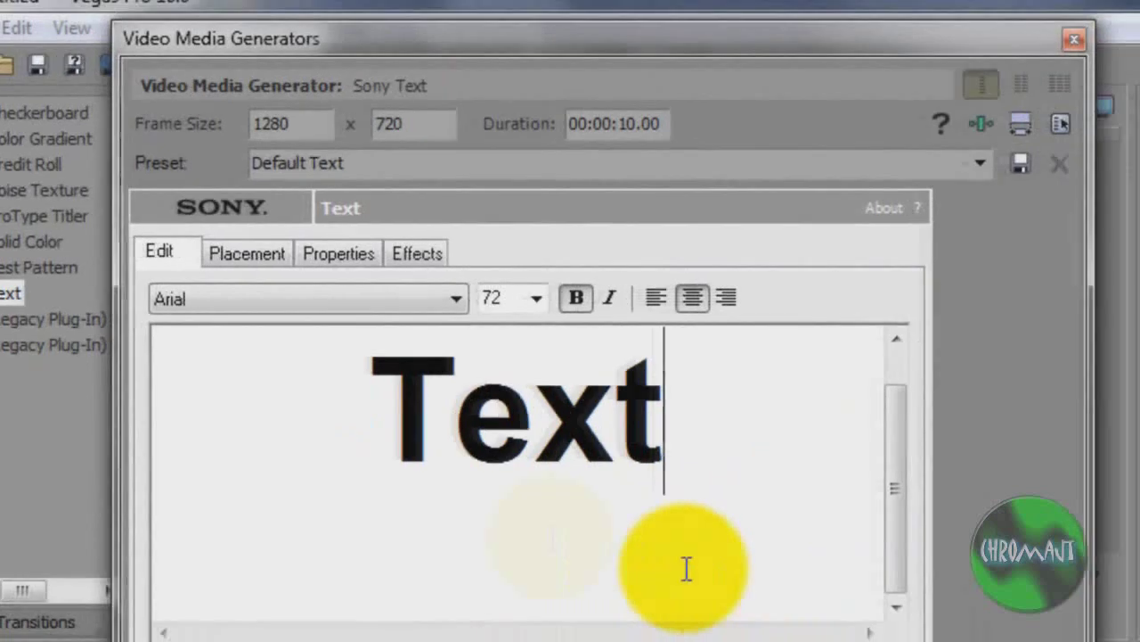
- Replace the sample text with 'Sony Vegas'
{"action": "left_click_drag", "start_coordinate": [1084, 641], "coordinate": [403, 445]}
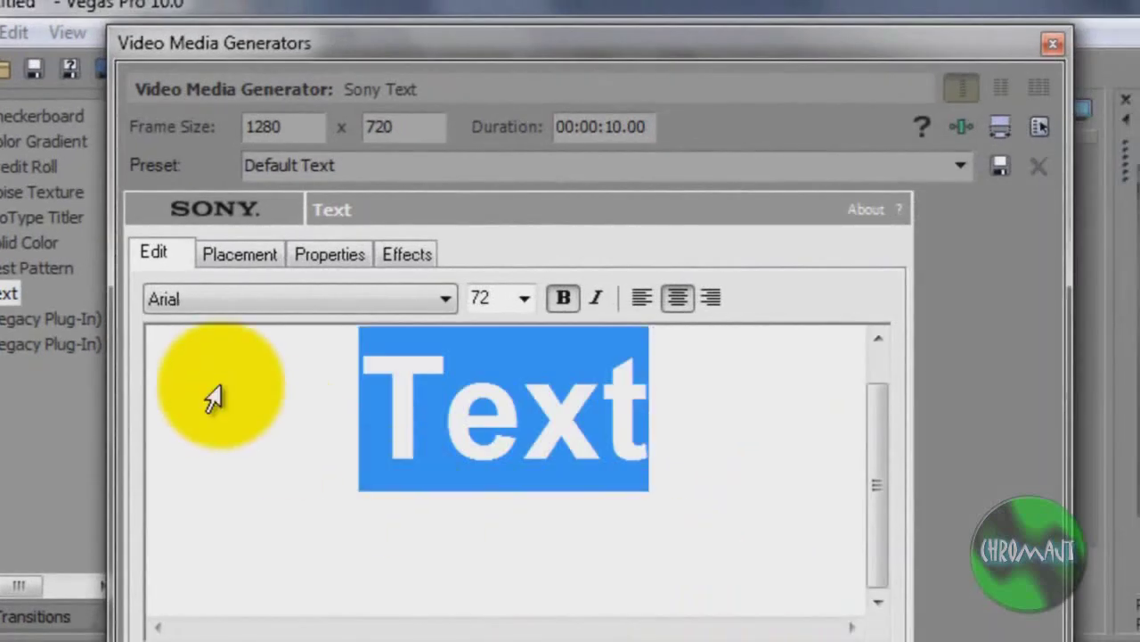
{"action": "key", "text": "Delete"}
{"action": "type", "text": "Samp"}
{"action": "key", "text": "BackSpace"}
{"action": "key", "text": "BackSpace"}
{"action": "key", "text": "BackSpace"}
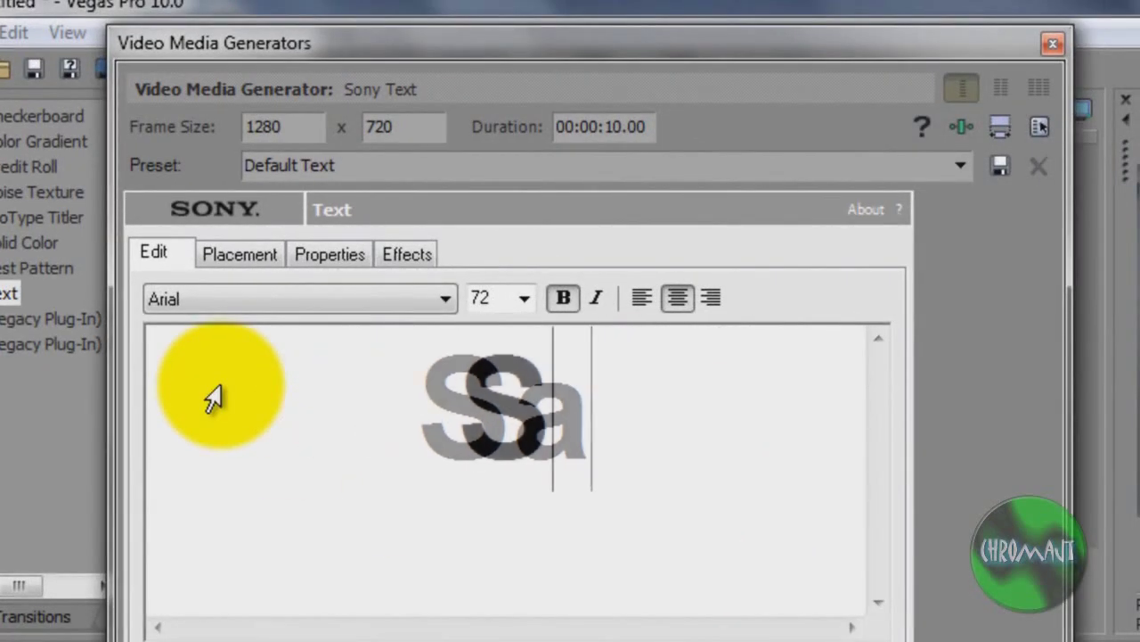
{"action": "type", "text": "On"}
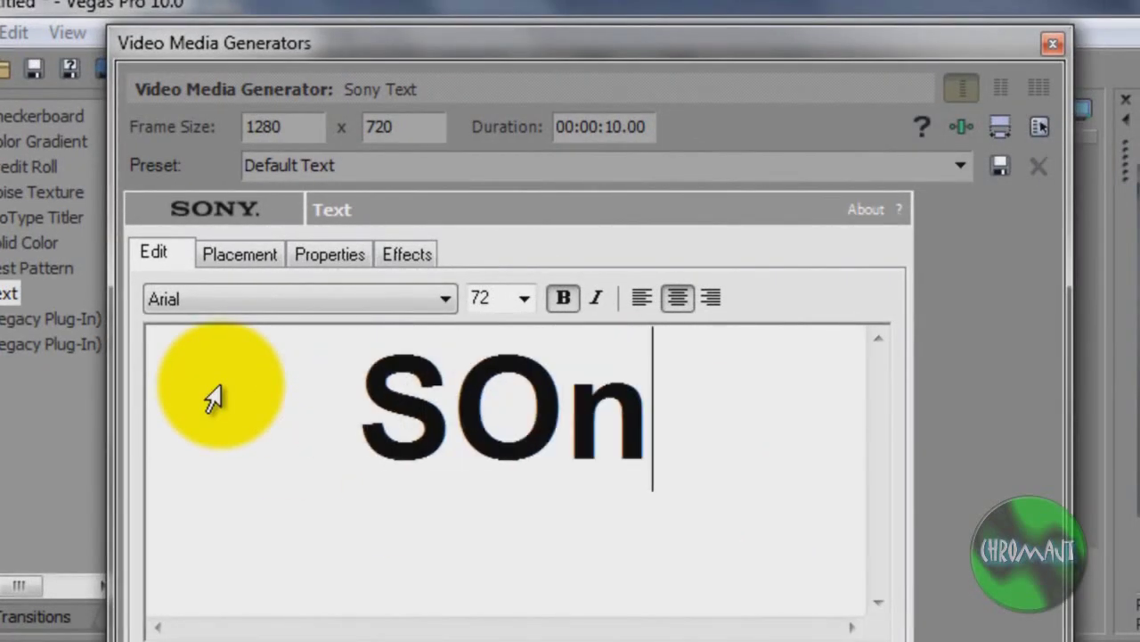
{"action": "key", "text": "BackSpace"}
{"action": "key", "text": "BackSpace"}
{"action": "type", "text": "ony "}
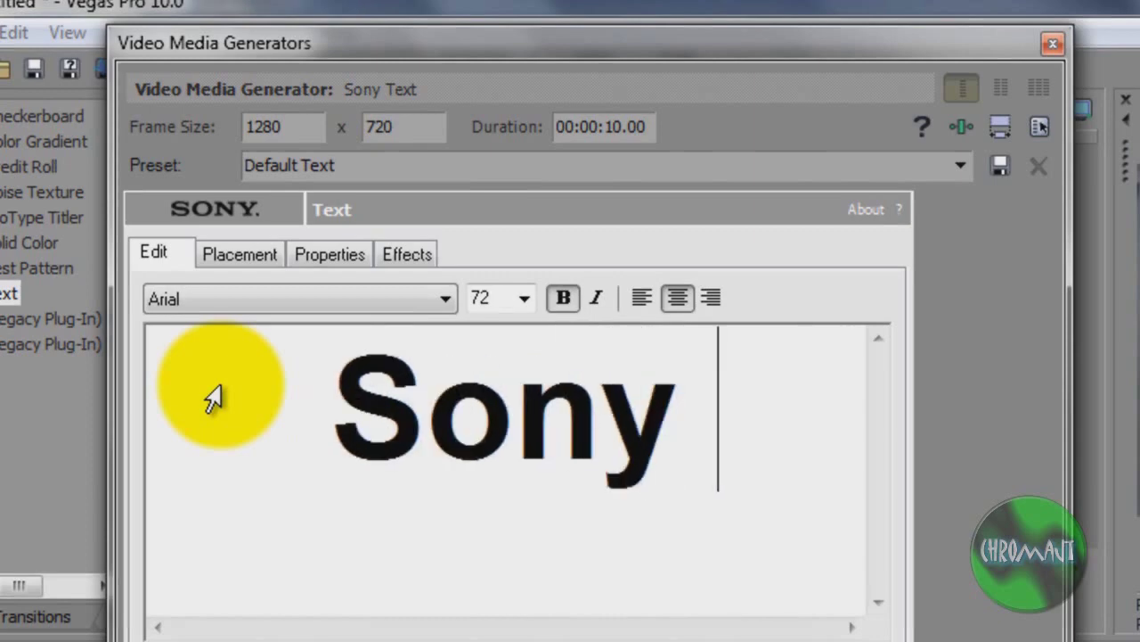
{"action": "type", "text": "Vegas"}
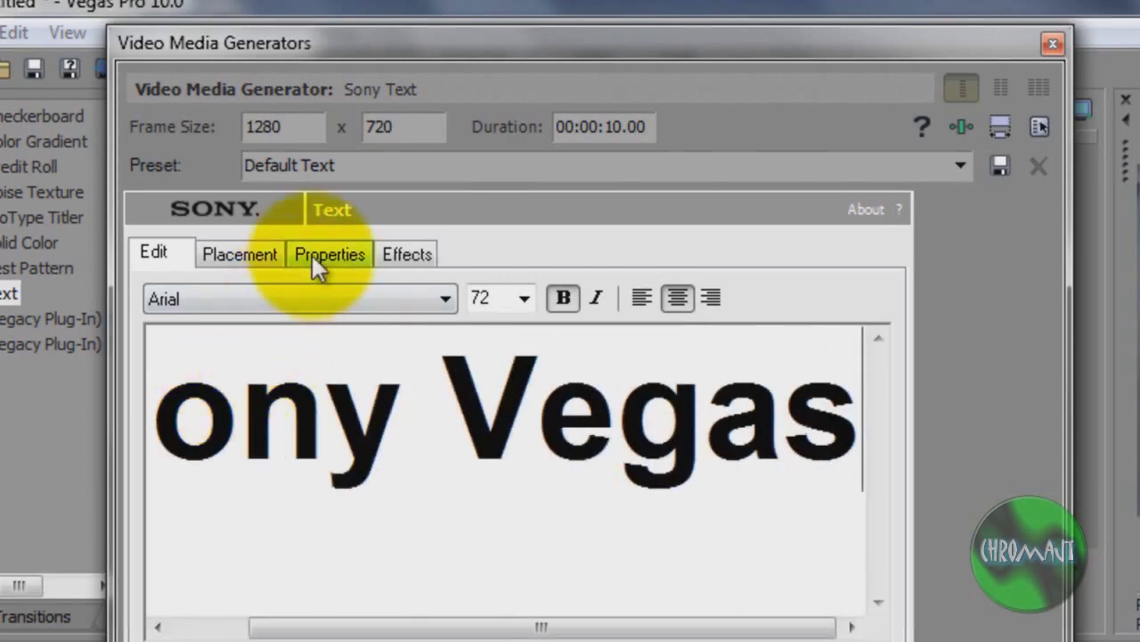
- Set all of the 'Sony Vegas' text to 48-point size, then show Placement
{"action": "left_click", "coordinate": [854, 463]}
{"action": "key", "text": "ctrl+a"}
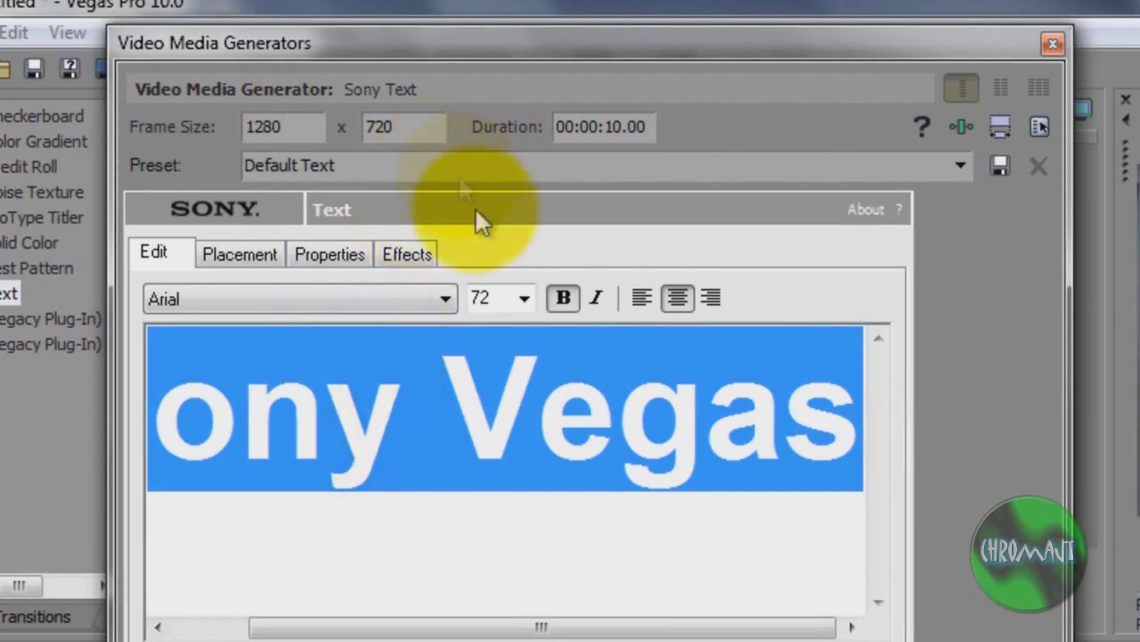
{"action": "left_click", "coordinate": [525, 297]}
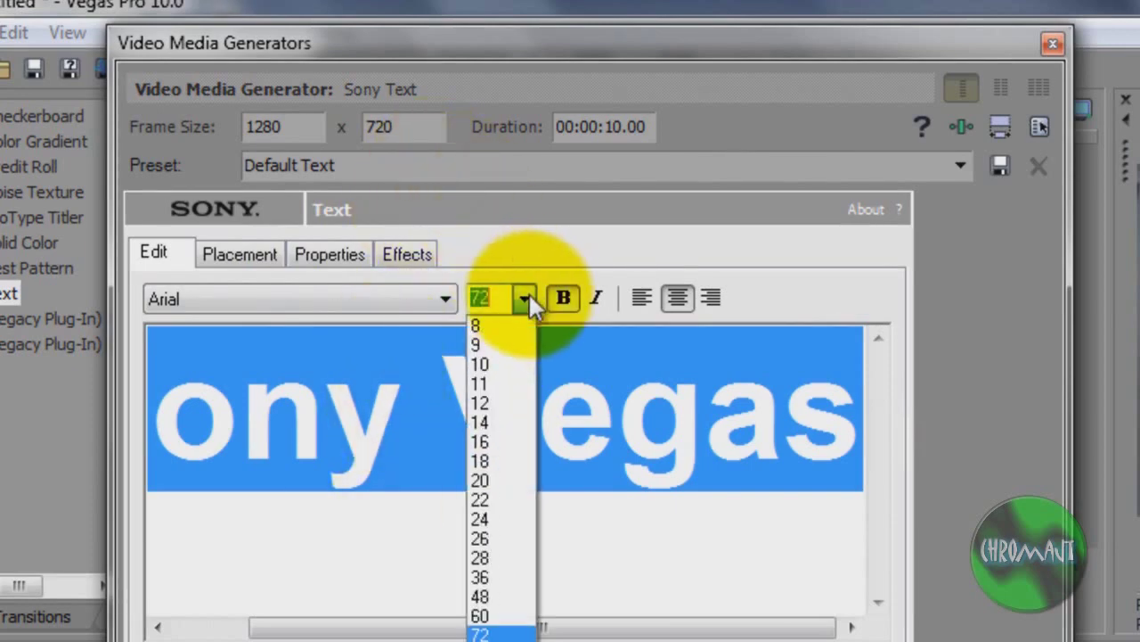
{"action": "left_click", "coordinate": [501, 596]}
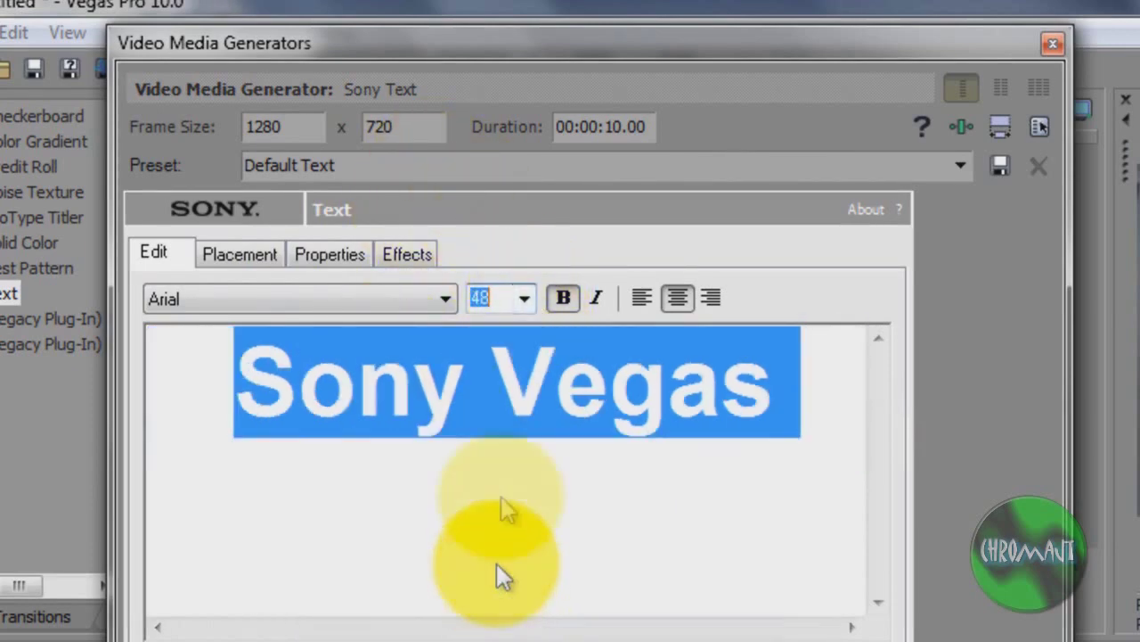
{"action": "left_click", "coordinate": [273, 252]}
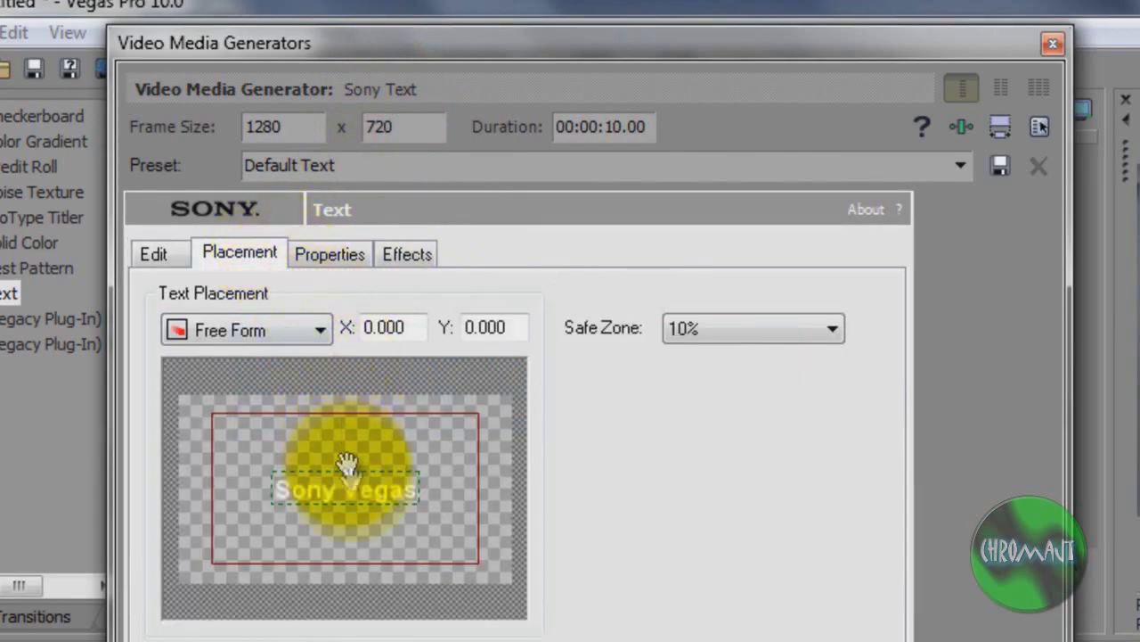
- Nudge the Sony Vegas text down-right, close the generator, and bring Event Pan/Crop into view
{"action": "left_click_drag", "start_coordinate": [359, 491], "coordinate": [365, 499]}
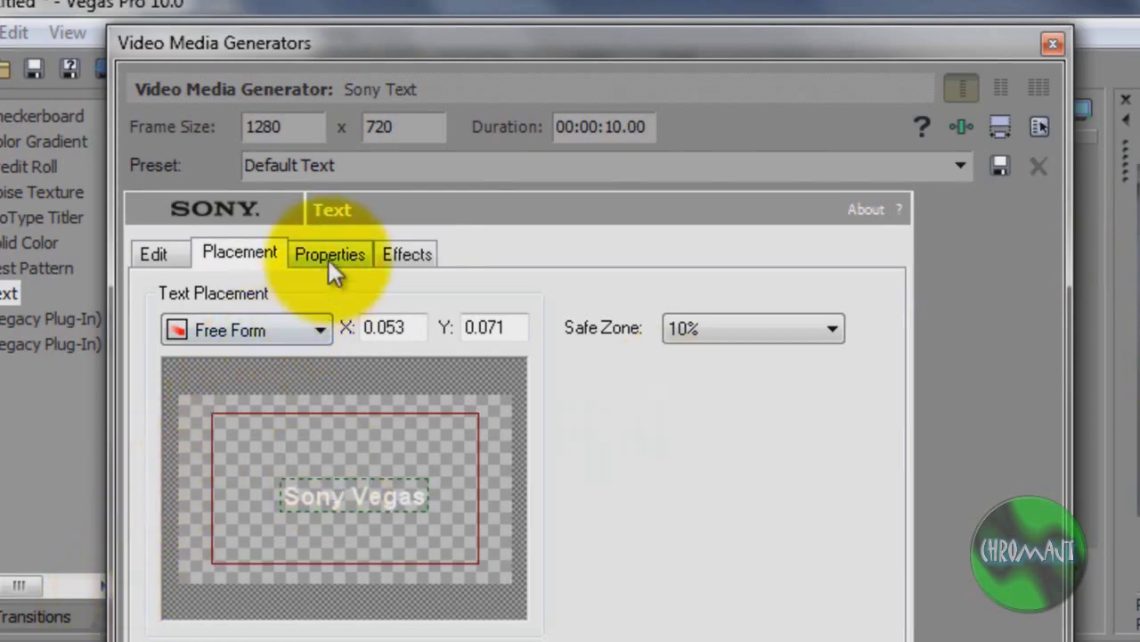
{"action": "left_click", "coordinate": [157, 260]}
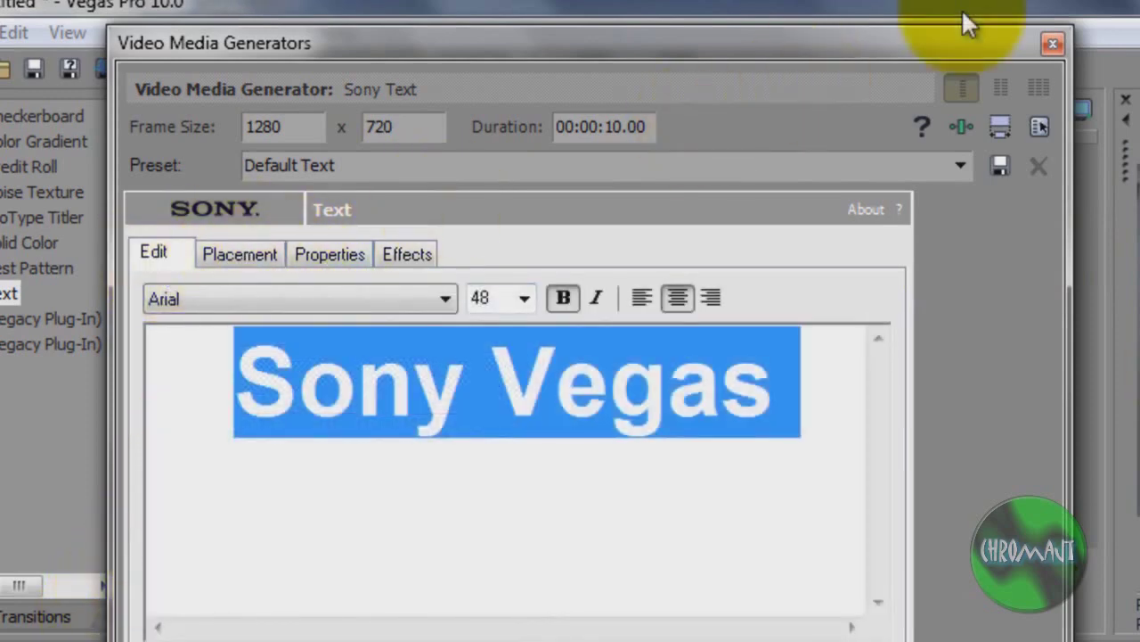
{"action": "left_click", "coordinate": [1054, 44]}
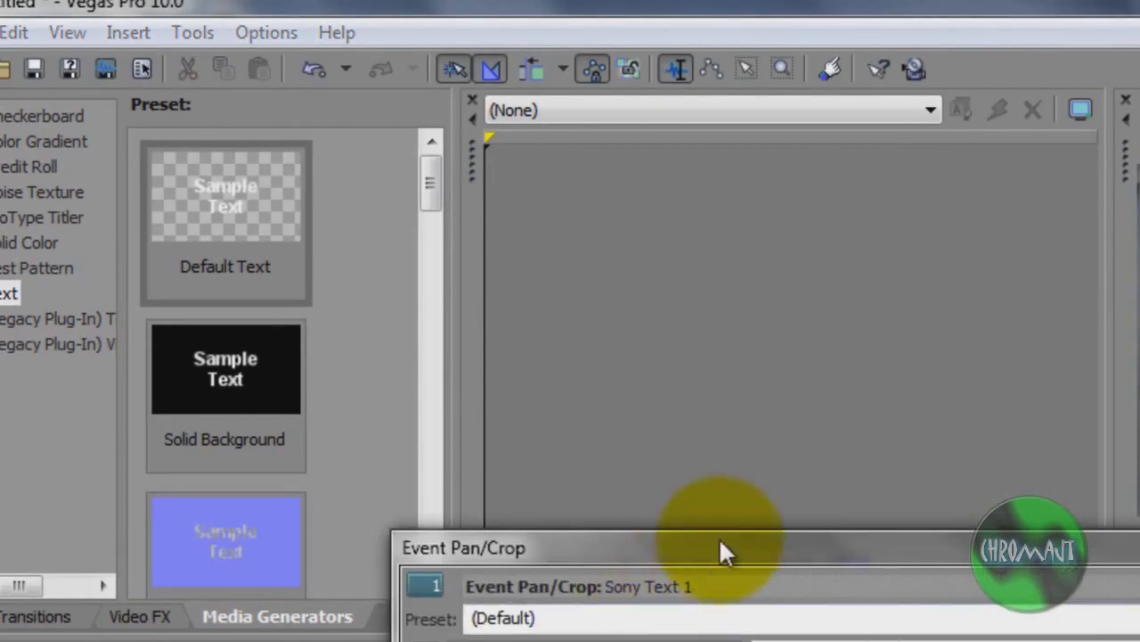
{"action": "left_click_drag", "start_coordinate": [721, 542], "coordinate": [214, 135]}
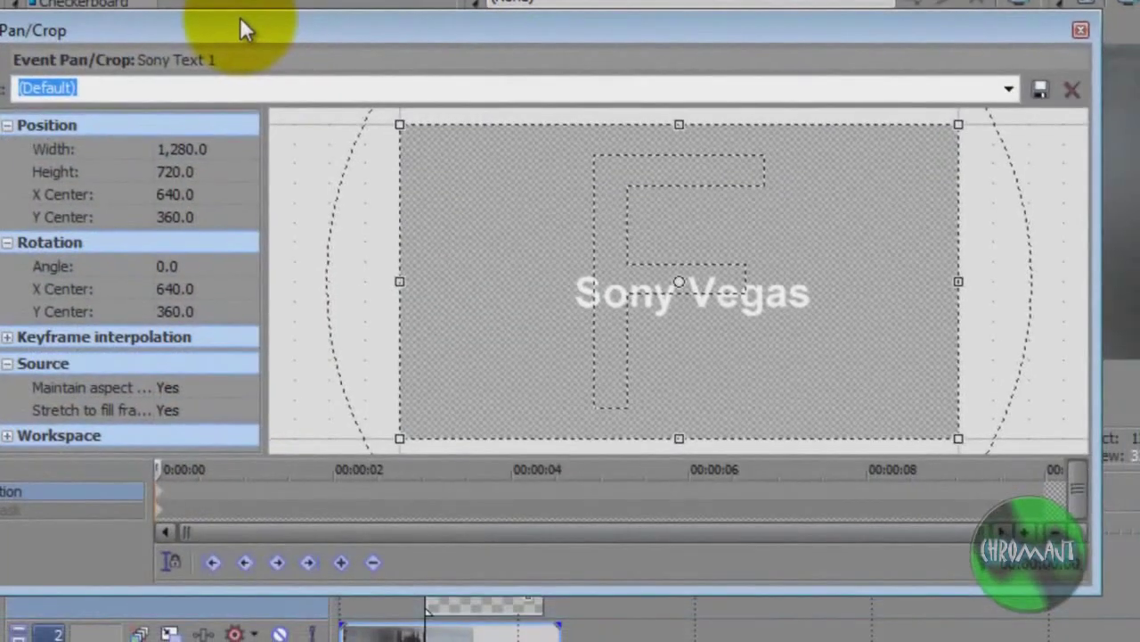
- Enable a mask on the Sony Text event and pick the anchor-placing tool
{"action": "left_click_drag", "start_coordinate": [245, 29], "coordinate": [296, 63]}
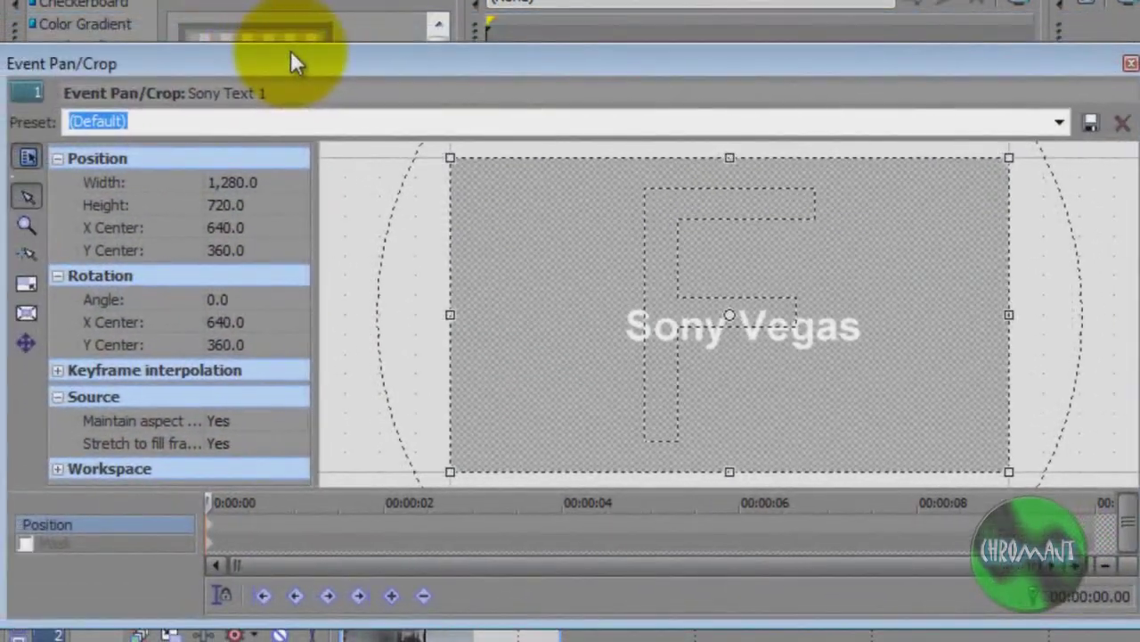
{"action": "left_click", "coordinate": [25, 543]}
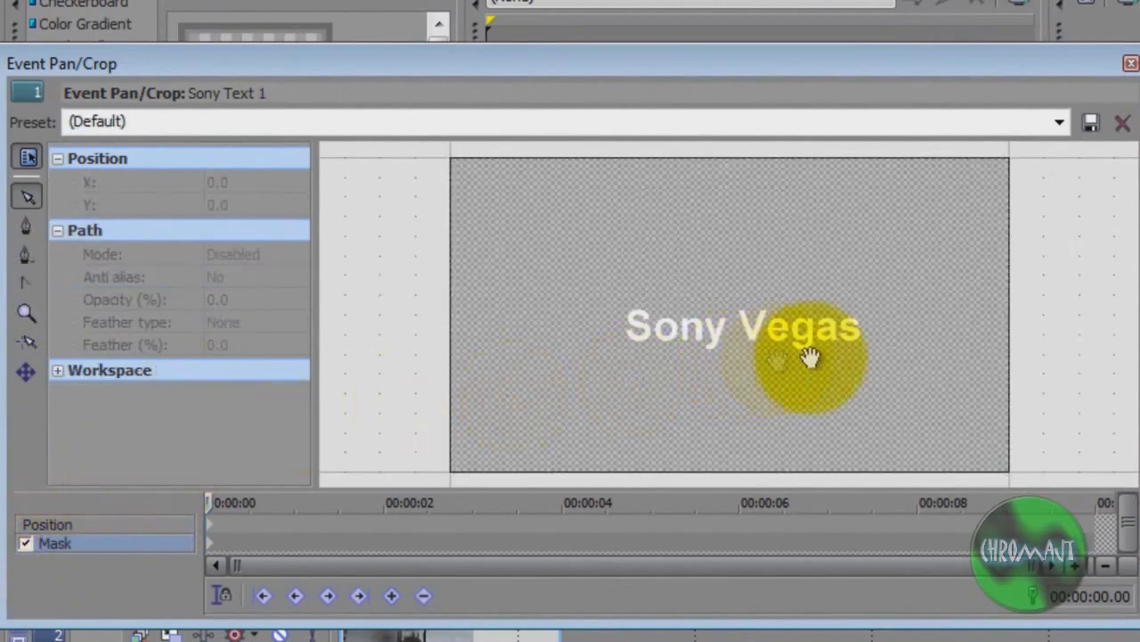
{"action": "scroll", "coordinate": [793, 358], "scroll_direction": "up", "scroll_amount": 2}
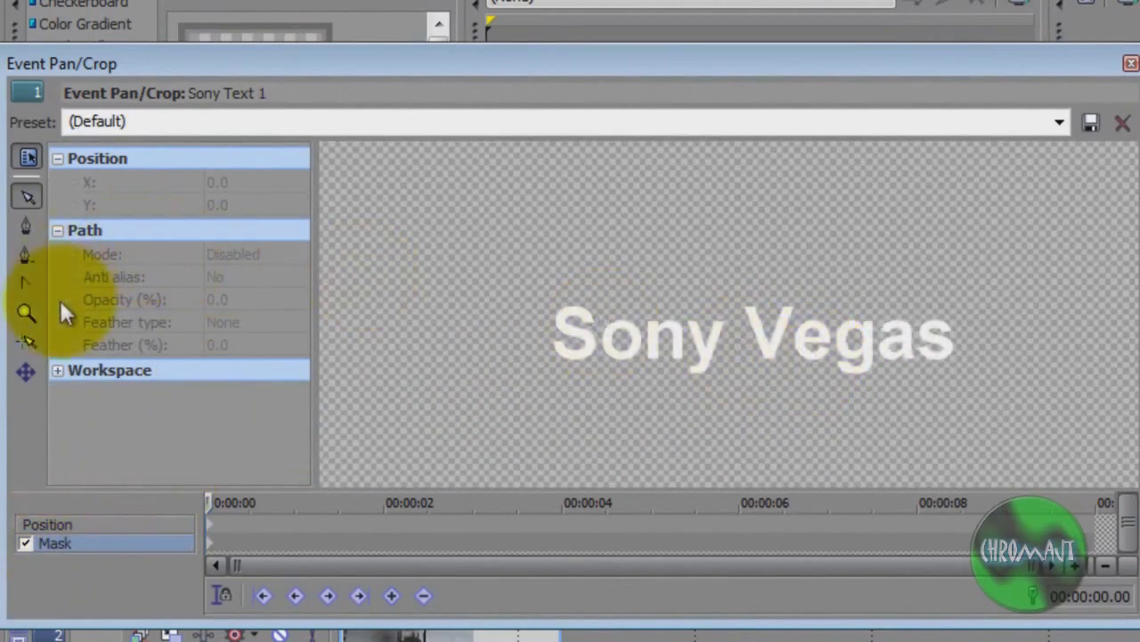
{"action": "left_click", "coordinate": [26, 226]}
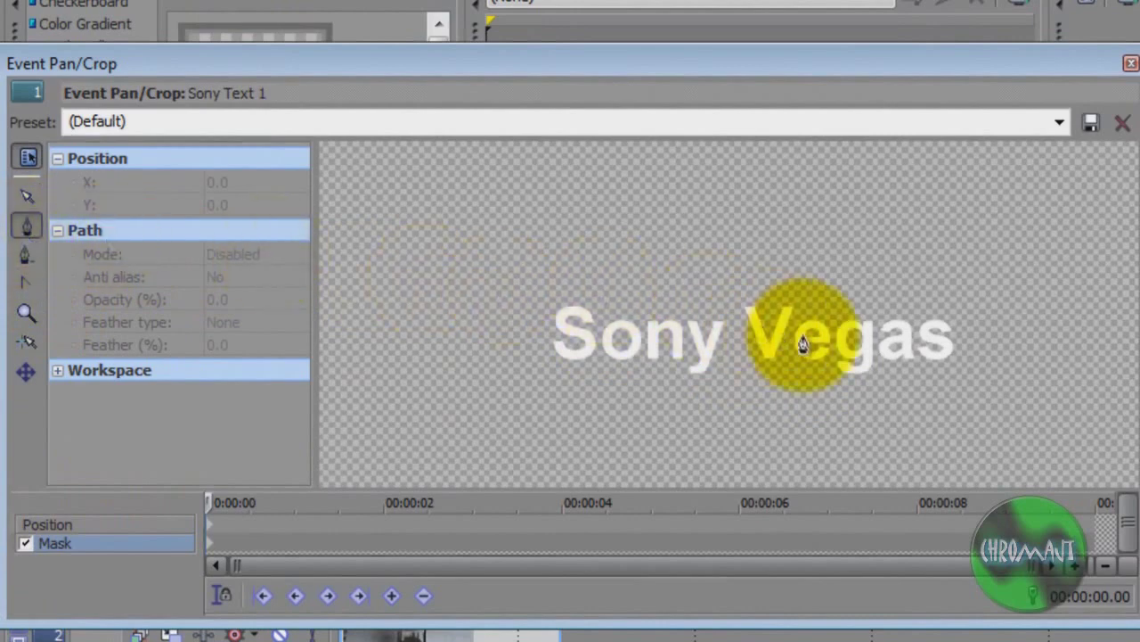
- Draw a four-point mask around the Sony Vegas text, closing it on the first anchor
{"action": "left_click", "coordinate": [969, 293]}
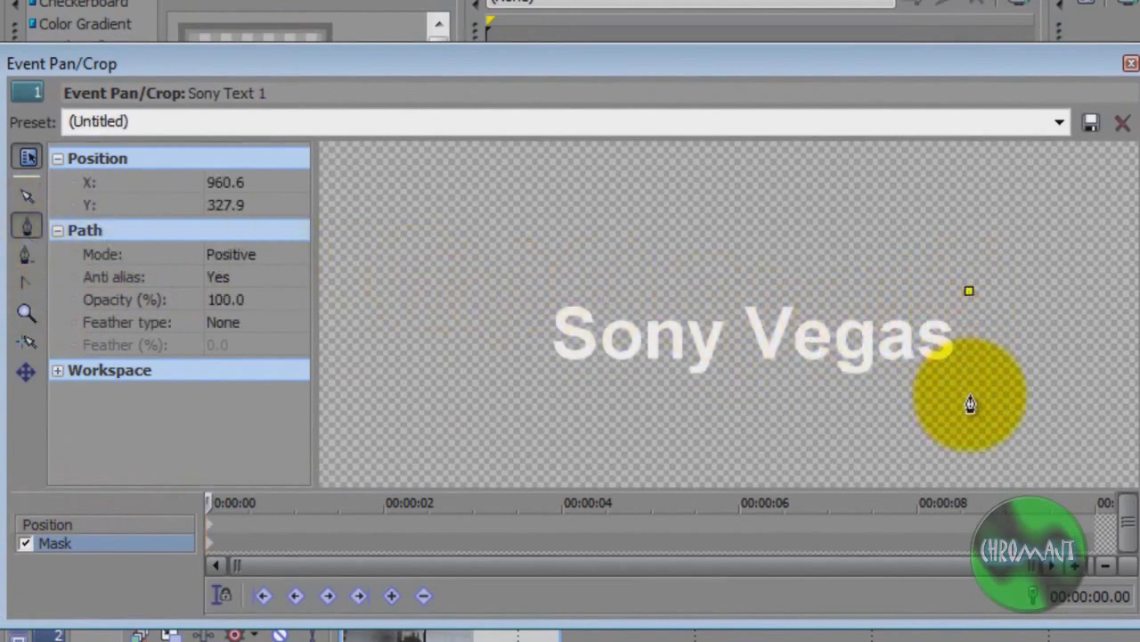
{"action": "left_click", "coordinate": [542, 398]}
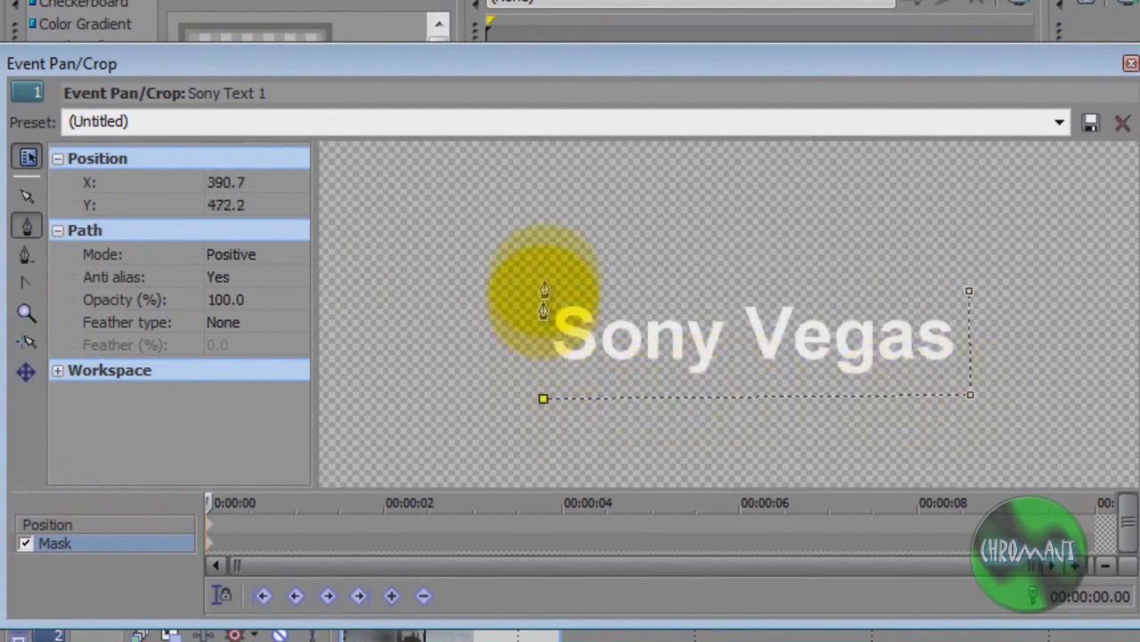
{"action": "left_click", "coordinate": [546, 267]}
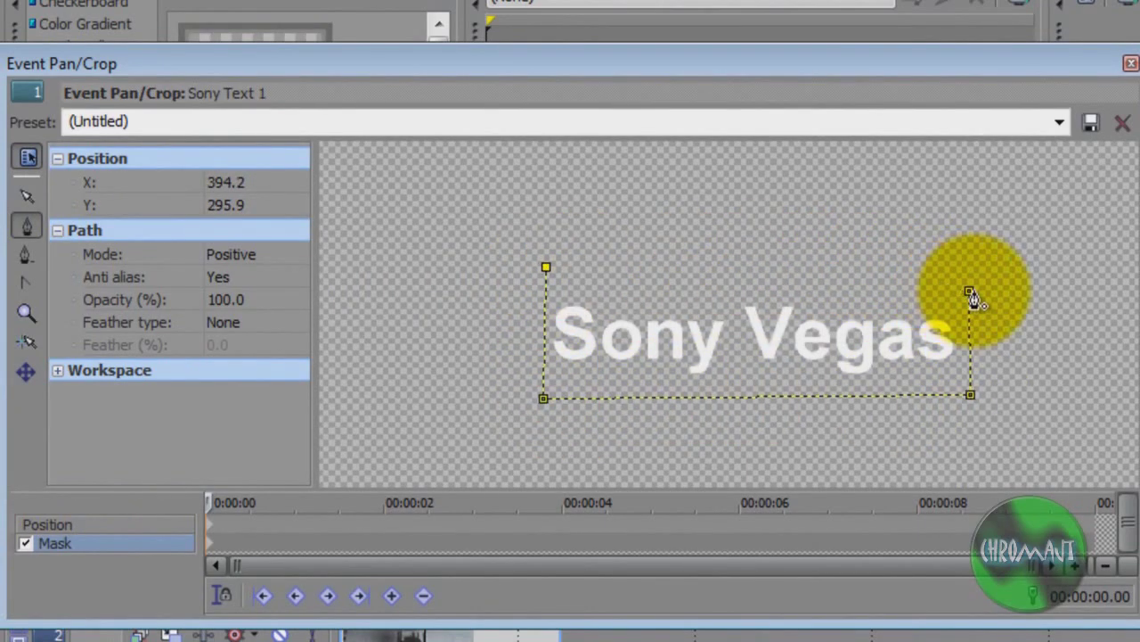
{"action": "left_click", "coordinate": [969, 292]}
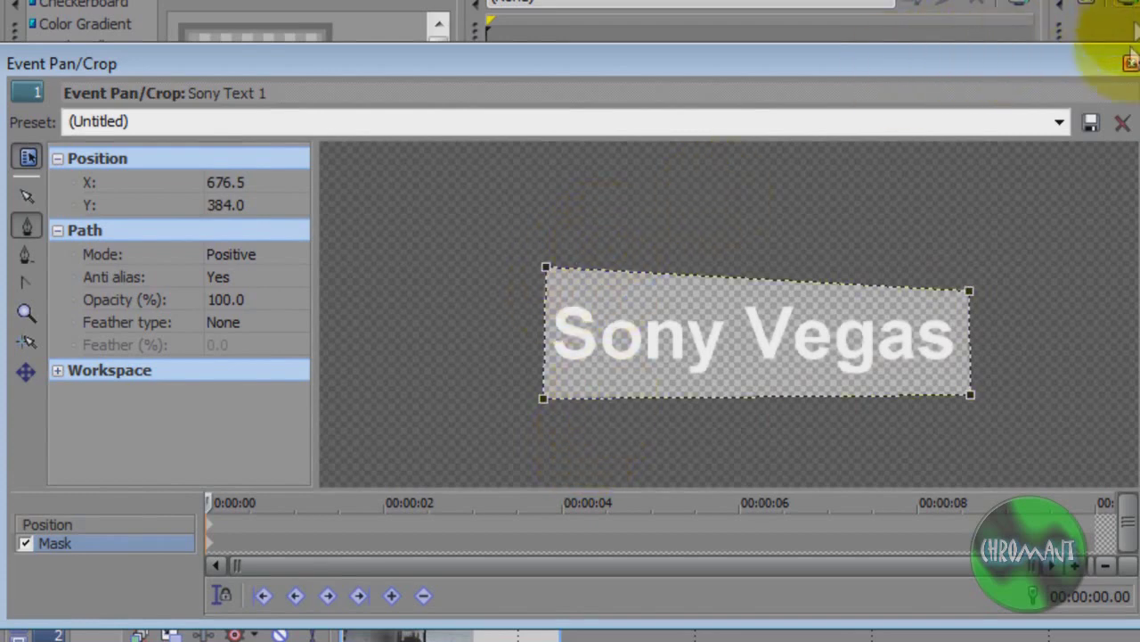
{"action": "left_click", "coordinate": [275, 251]}
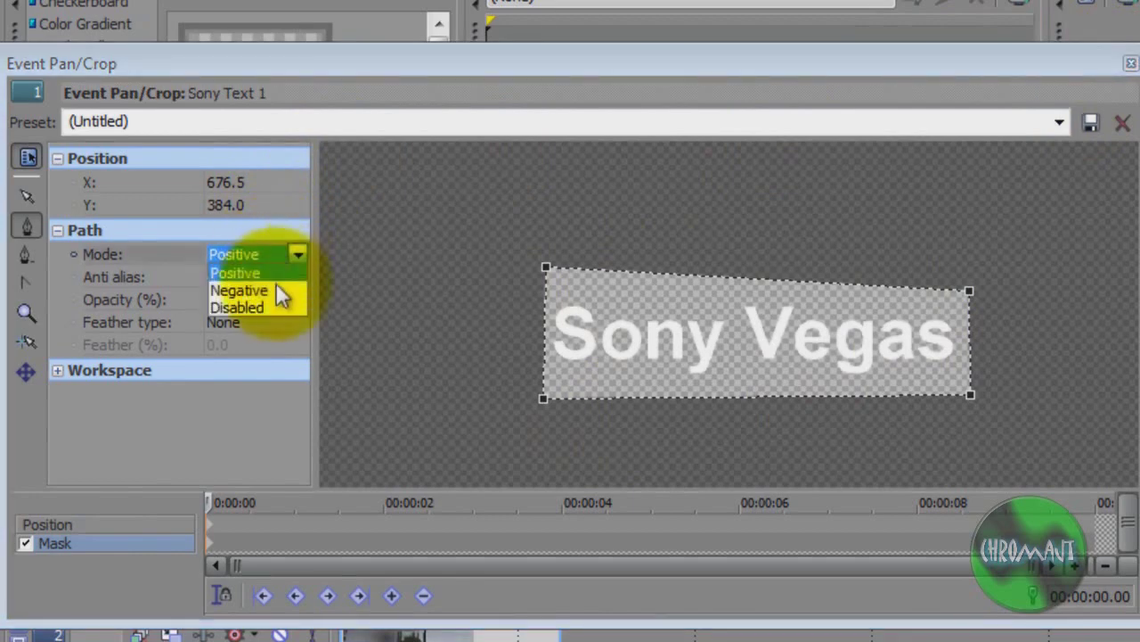
- Set the mask to Negative and, one frame later, pull its right corner left to reveal 'gas'
{"action": "left_click", "coordinate": [278, 294]}
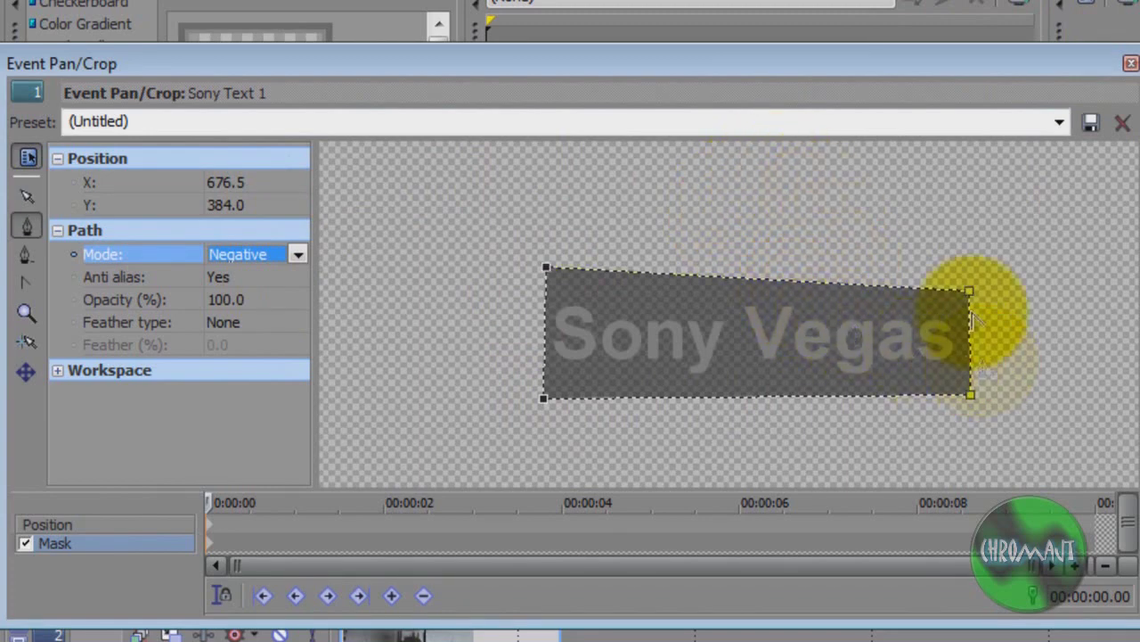
{"action": "left_click", "coordinate": [208, 499]}
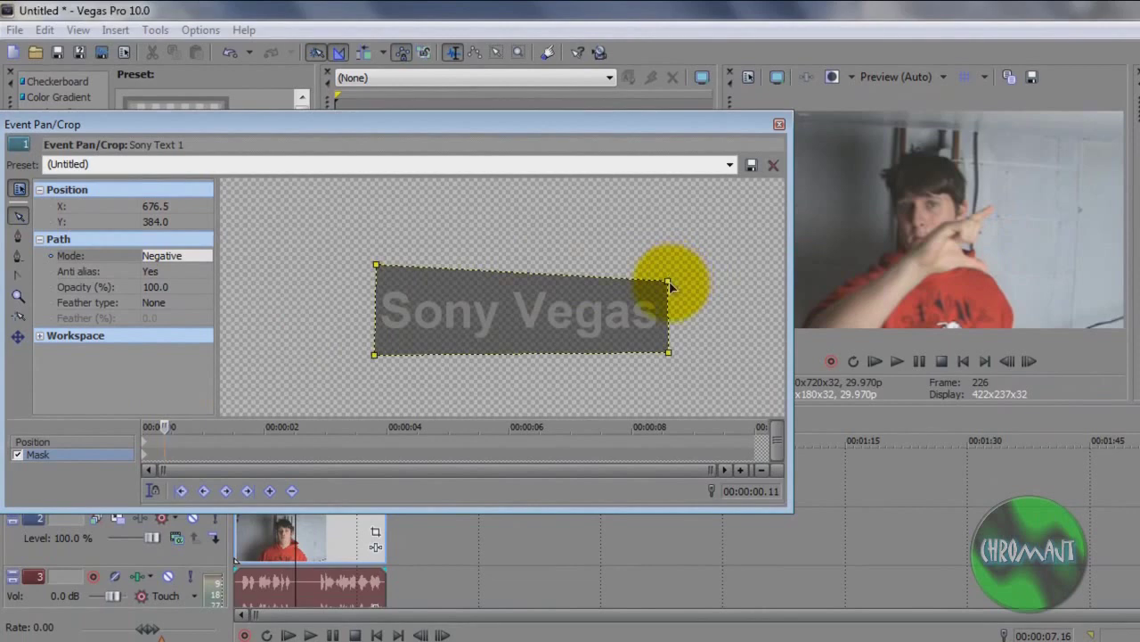
{"action": "left_click_drag", "start_coordinate": [669, 281], "coordinate": [589, 291]}
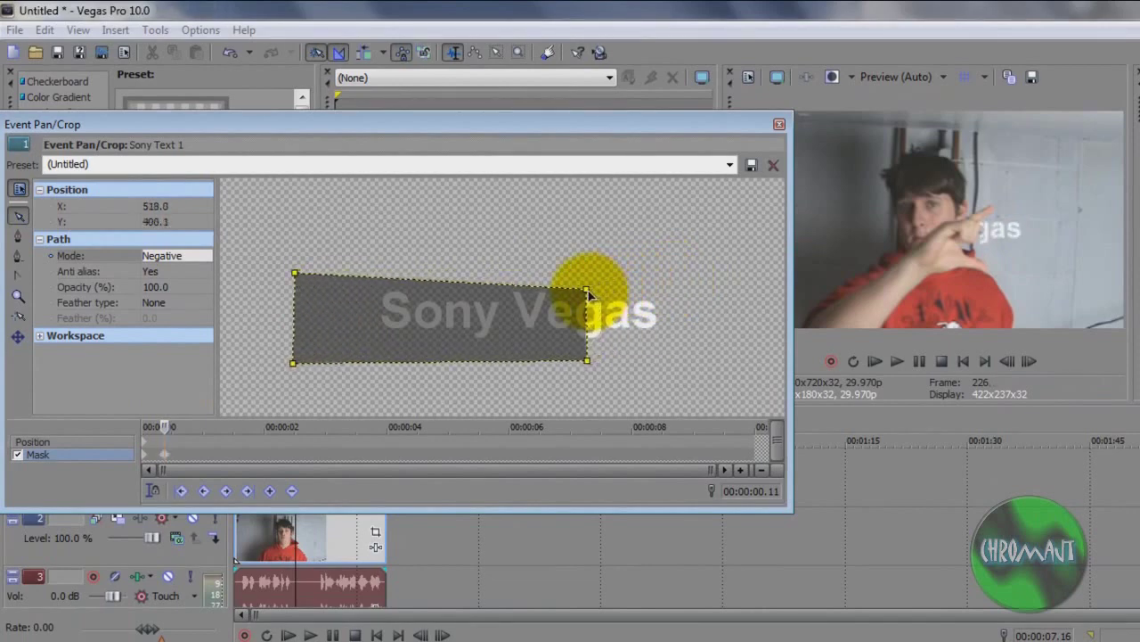
- Keyframe the mask's right edge leftward frame by frame until all of 'Sony Vegas' shows
{"action": "left_click", "coordinate": [181, 428]}
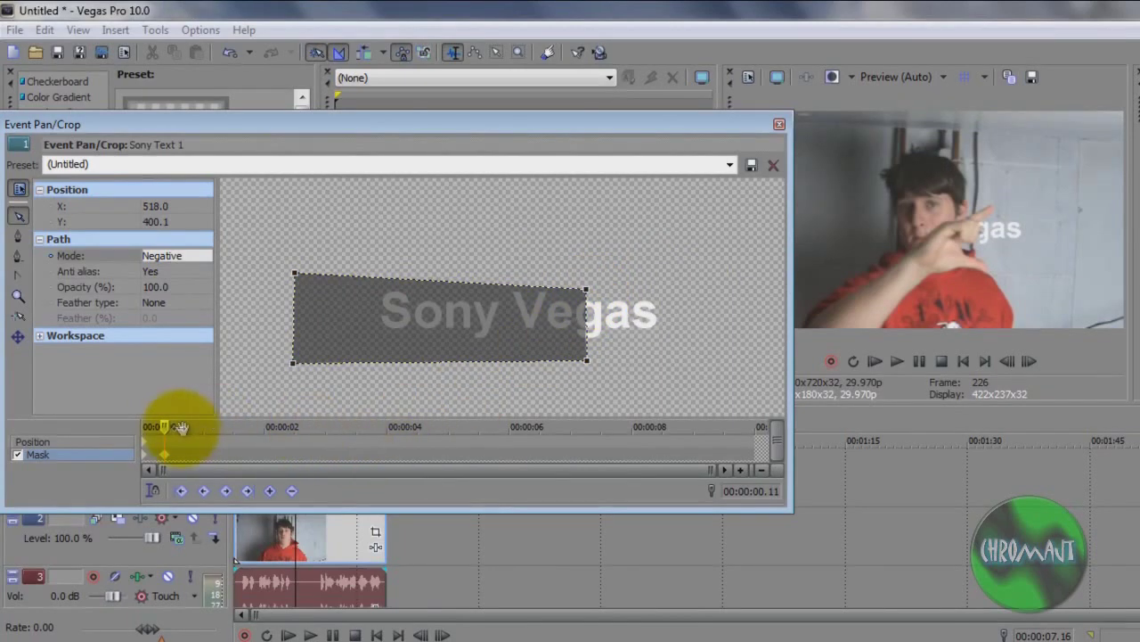
{"action": "mouse_move", "coordinate": [163, 427]}
{"action": "left_mouse_down"}
{"action": "mouse_move", "coordinate": [183, 427]}
{"action": "mouse_move", "coordinate": [167, 427]}
{"action": "left_mouse_up"}
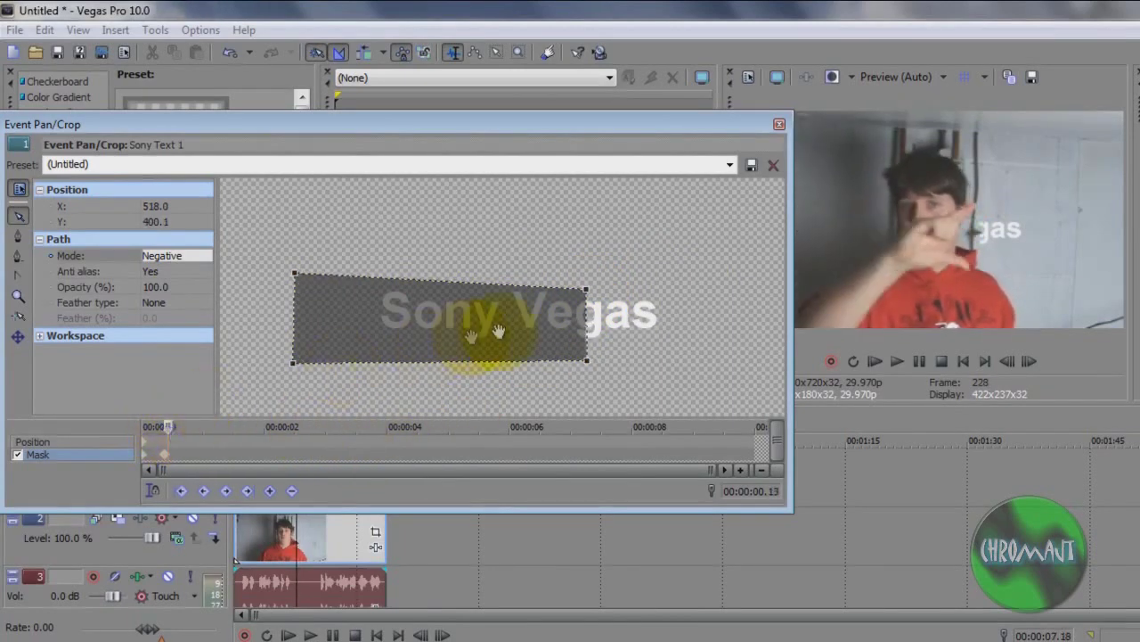
{"action": "left_click_drag", "start_coordinate": [587, 292], "coordinate": [547, 292]}
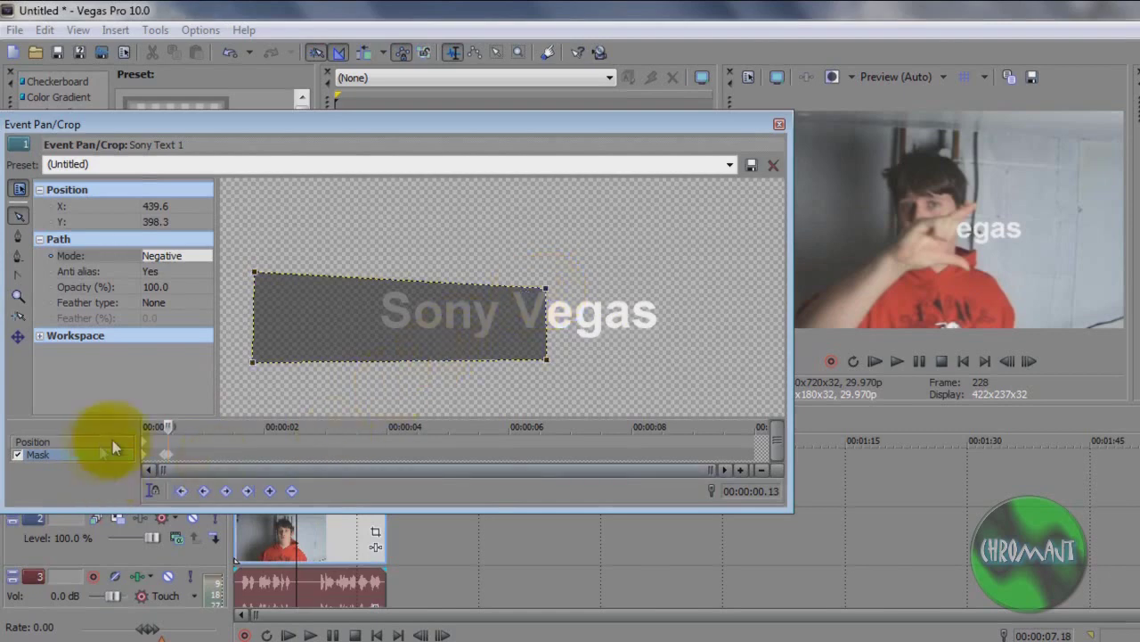
{"action": "left_click_drag", "start_coordinate": [167, 427], "coordinate": [174, 427]}
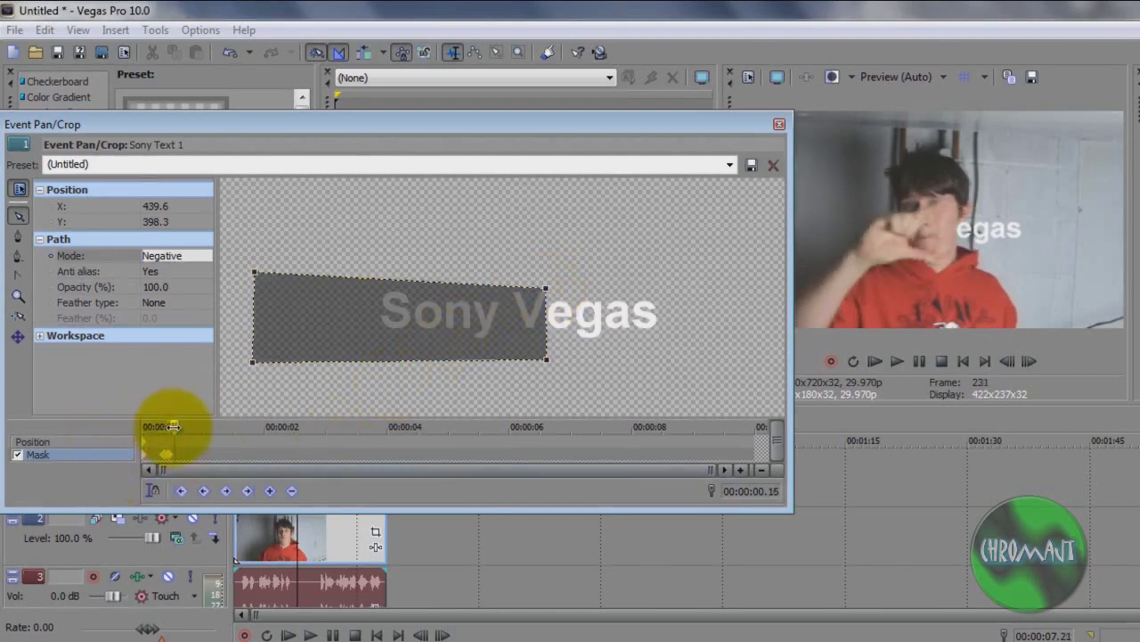
{"action": "left_click_drag", "start_coordinate": [546, 289], "coordinate": [486, 294]}
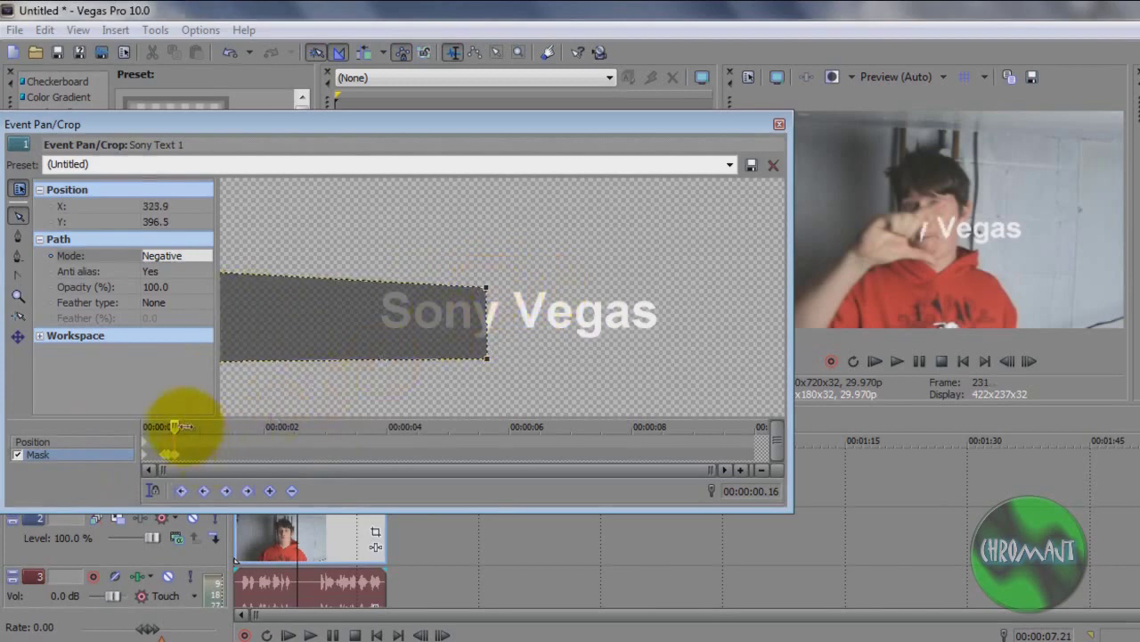
{"action": "left_click_drag", "start_coordinate": [179, 426], "coordinate": [202, 426]}
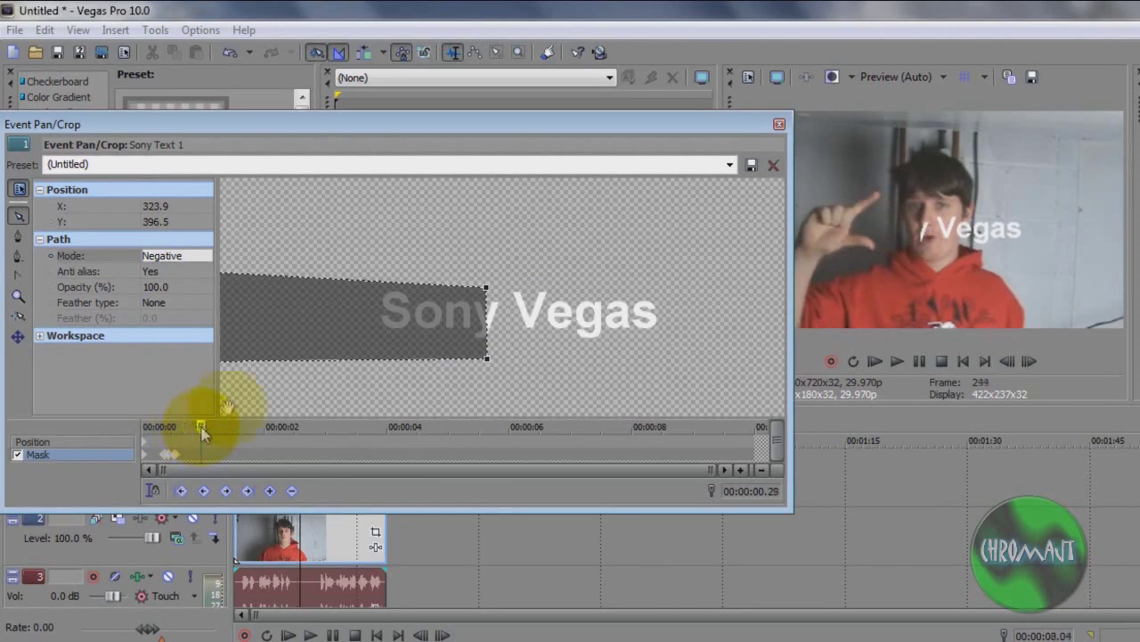
{"action": "left_click_drag", "start_coordinate": [487, 292], "coordinate": [374, 291]}
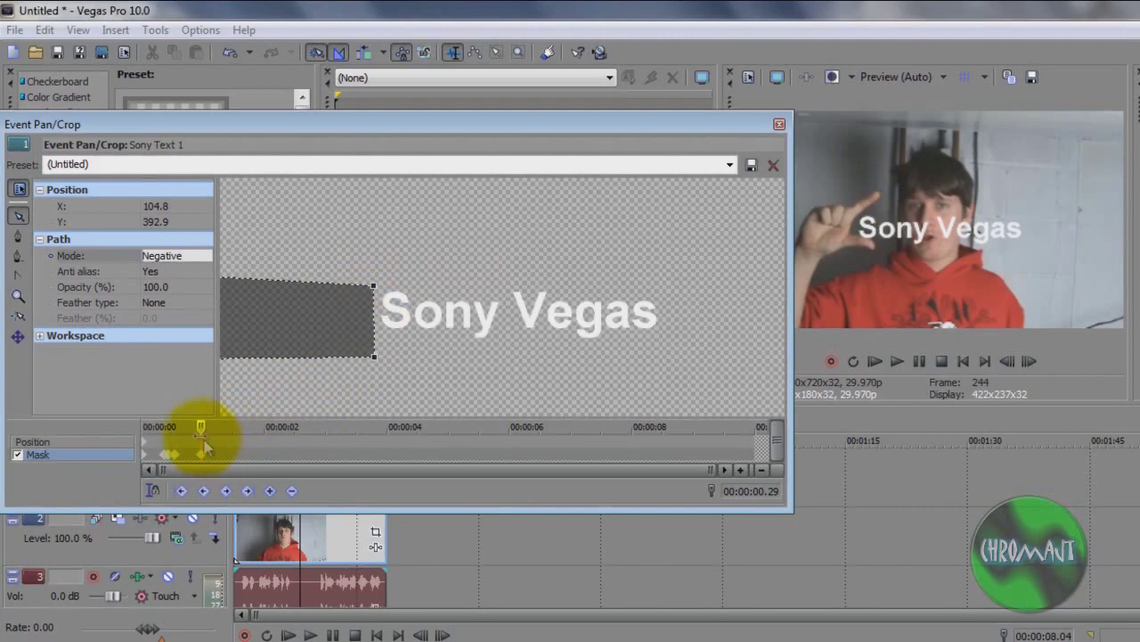
{"action": "mouse_move", "coordinate": [202, 428]}
{"action": "left_mouse_down"}
{"action": "mouse_move", "coordinate": [222, 420]}
{"action": "mouse_move", "coordinate": [214, 417]}
{"action": "left_mouse_up"}
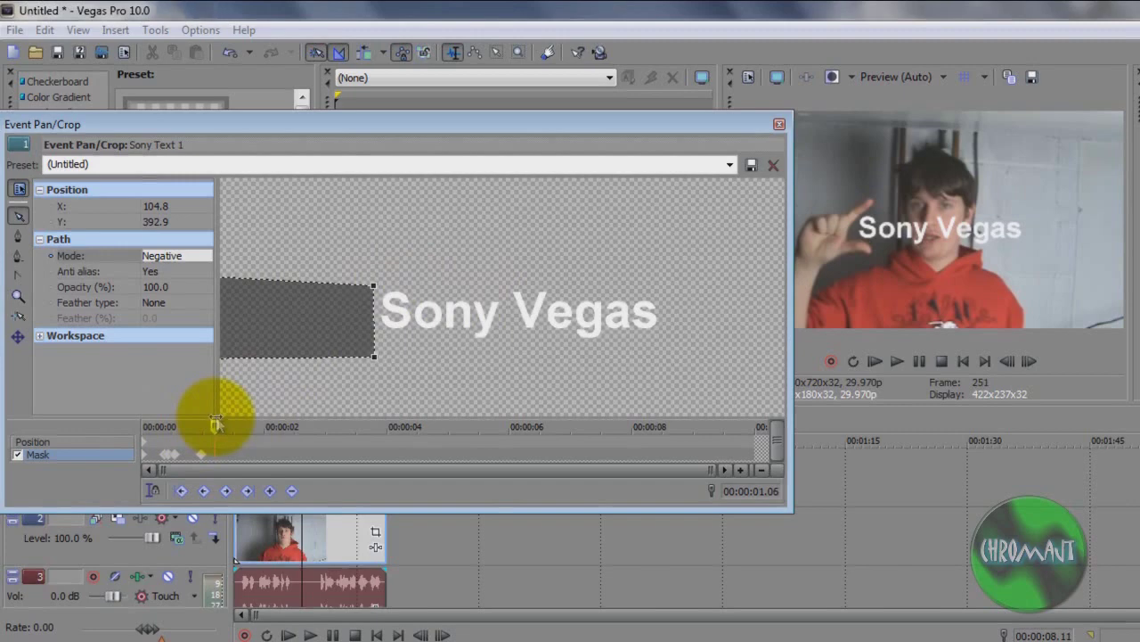
- Keyframe the text position moving lower over the next few frames to follow the hand
{"action": "left_click", "coordinate": [115, 443]}
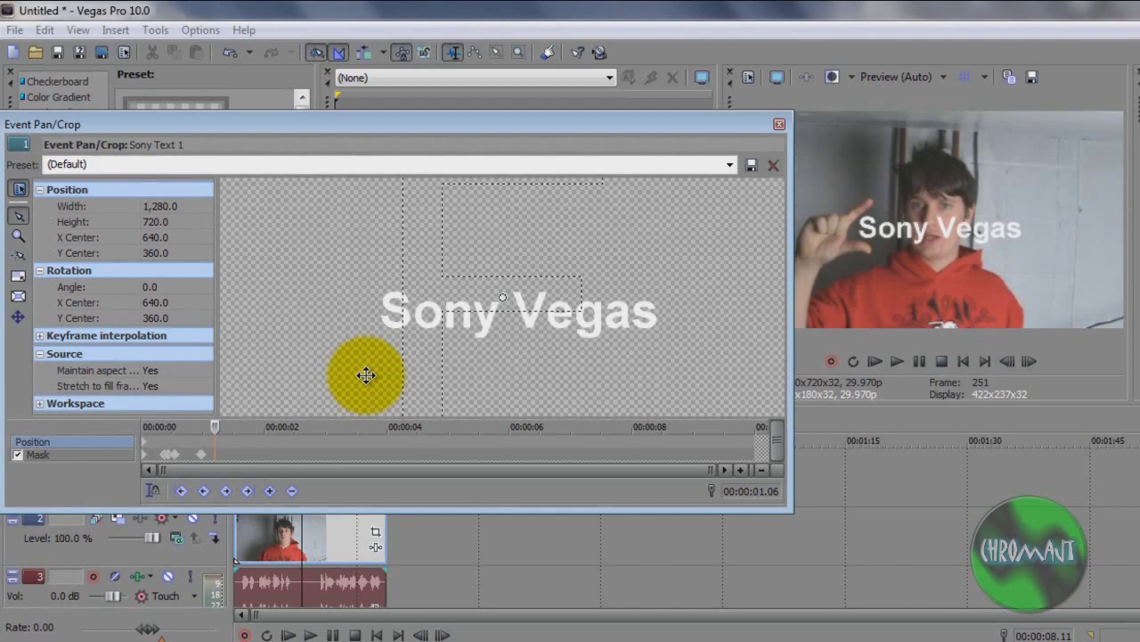
{"action": "left_click_drag", "start_coordinate": [366, 375], "coordinate": [366, 375]}
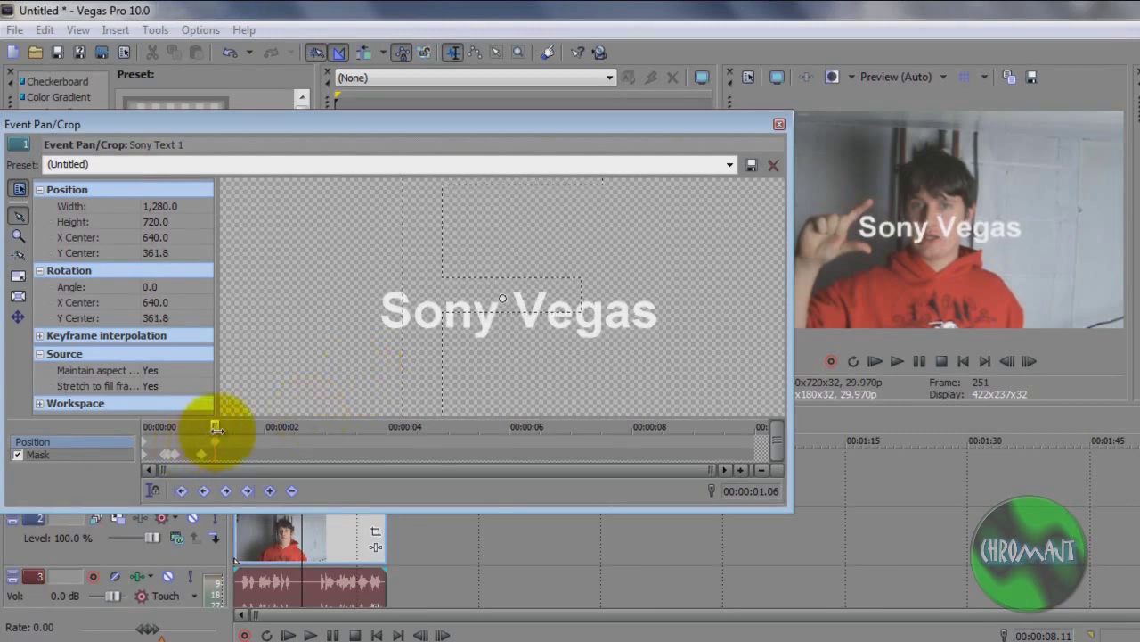
{"action": "left_click_drag", "start_coordinate": [214, 430], "coordinate": [221, 430]}
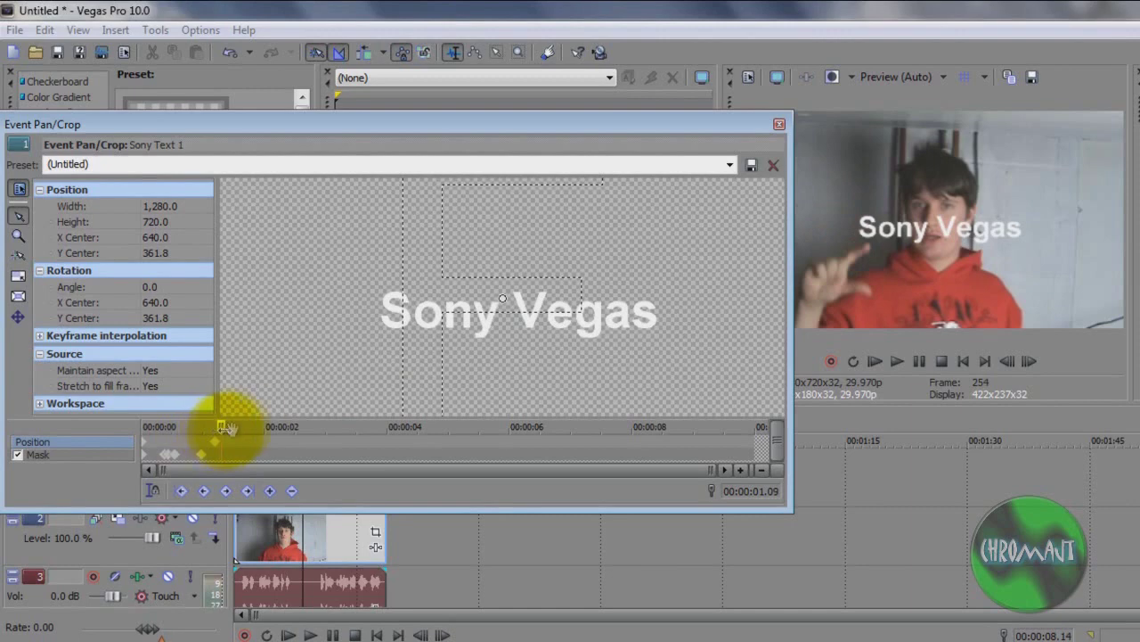
{"action": "left_click_drag", "start_coordinate": [295, 369], "coordinate": [295, 369]}
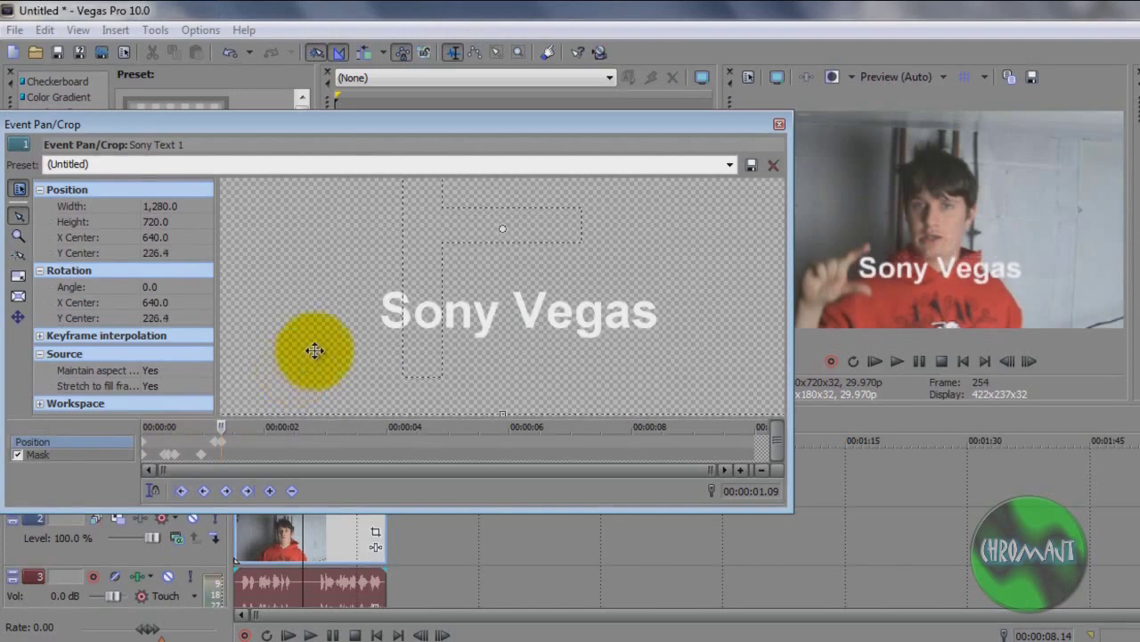
{"action": "left_click", "coordinate": [218, 428]}
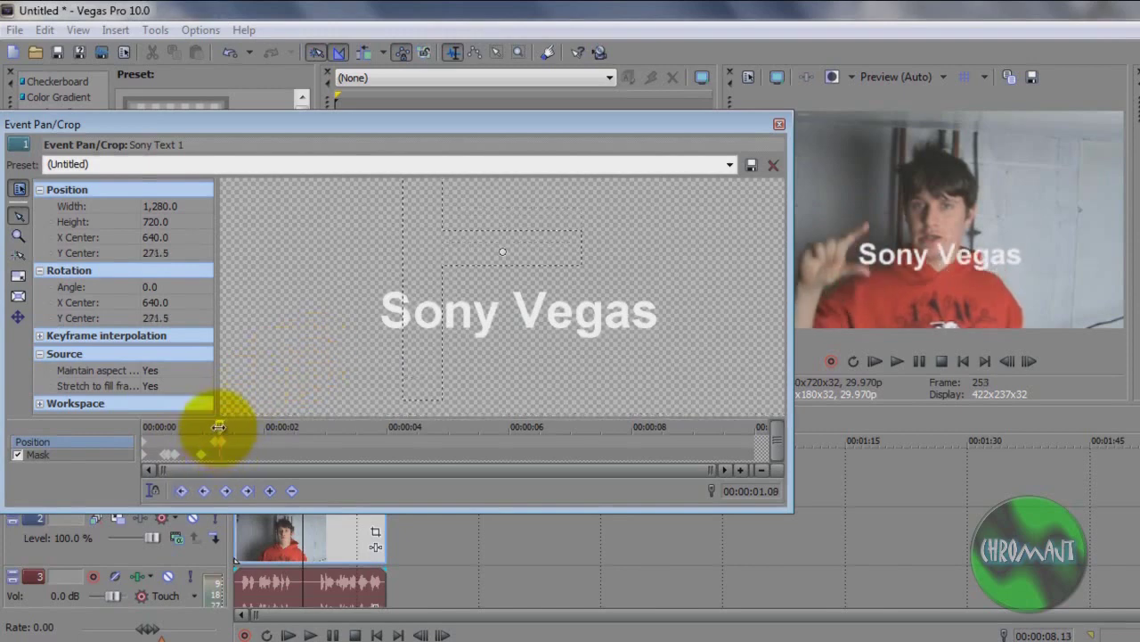
{"action": "left_click_drag", "start_coordinate": [218, 428], "coordinate": [228, 427]}
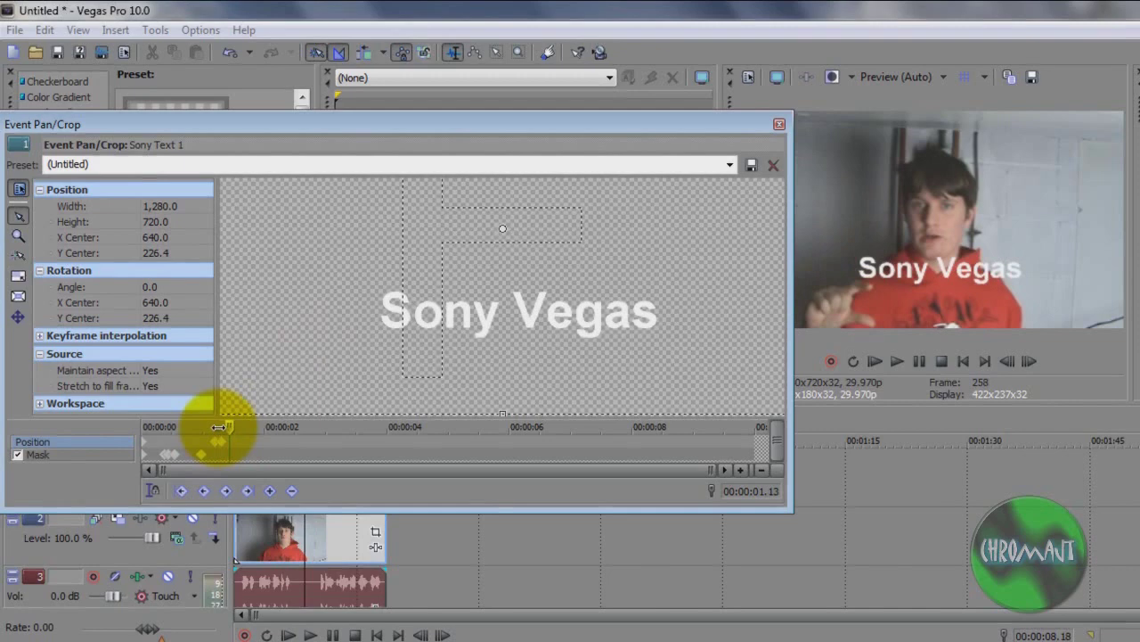
{"action": "key", "text": "Up"}
{"action": "key", "text": "Up"}
{"action": "key", "text": "Up"}
{"action": "key", "text": "Up"}
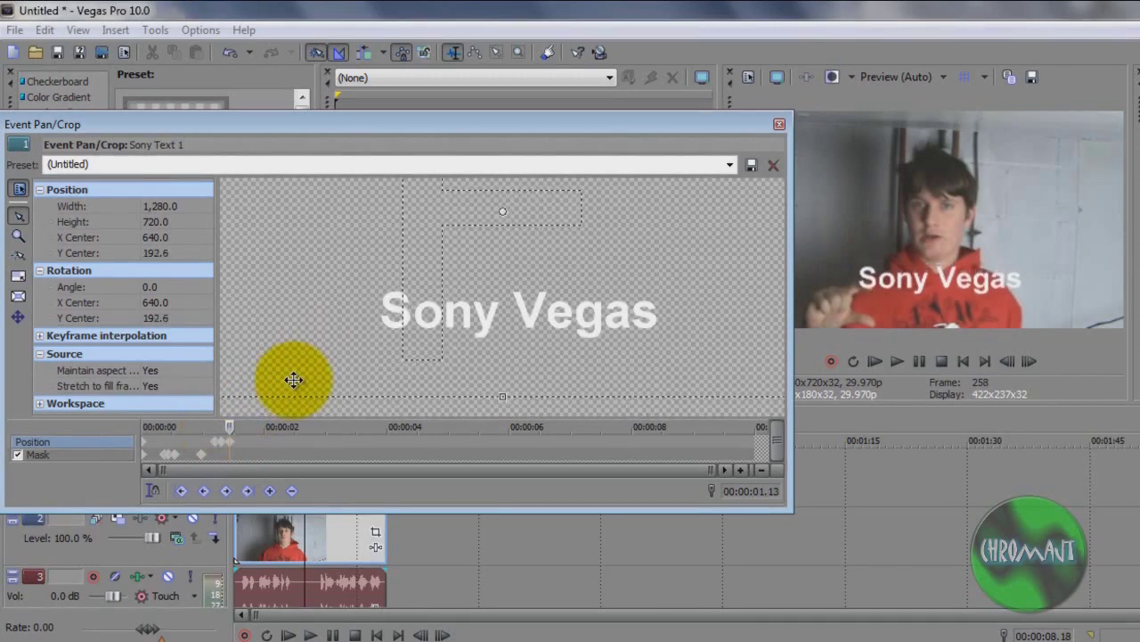
{"action": "key", "text": "Up"}
{"action": "key", "text": "Up"}
{"action": "key", "text": "Up"}
{"action": "key", "text": "Up"}
{"action": "key", "text": "Up"}
{"action": "key", "text": "Up"}
{"action": "key", "text": "Up"}
{"action": "key", "text": "Up"}
{"action": "key", "text": "Up"}
{"action": "key", "text": "Up"}
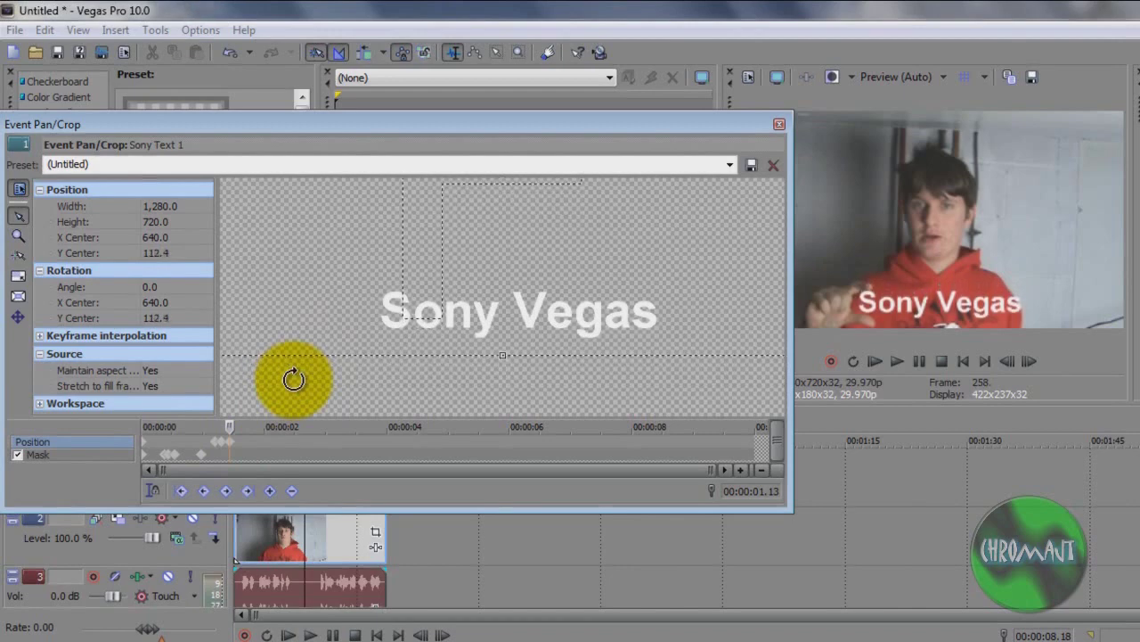
{"action": "key", "text": "Up"}
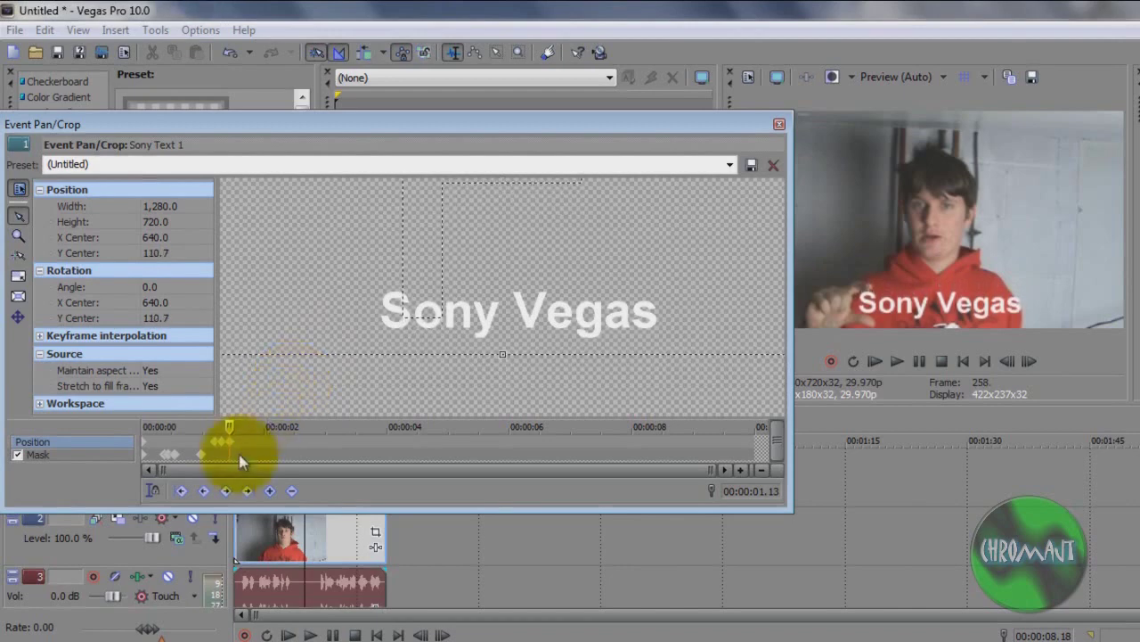
- At about 1.22 s, raise the title with the hand to X 684.5, Y 290.5
{"action": "left_click_drag", "start_coordinate": [227, 426], "coordinate": [234, 426]}
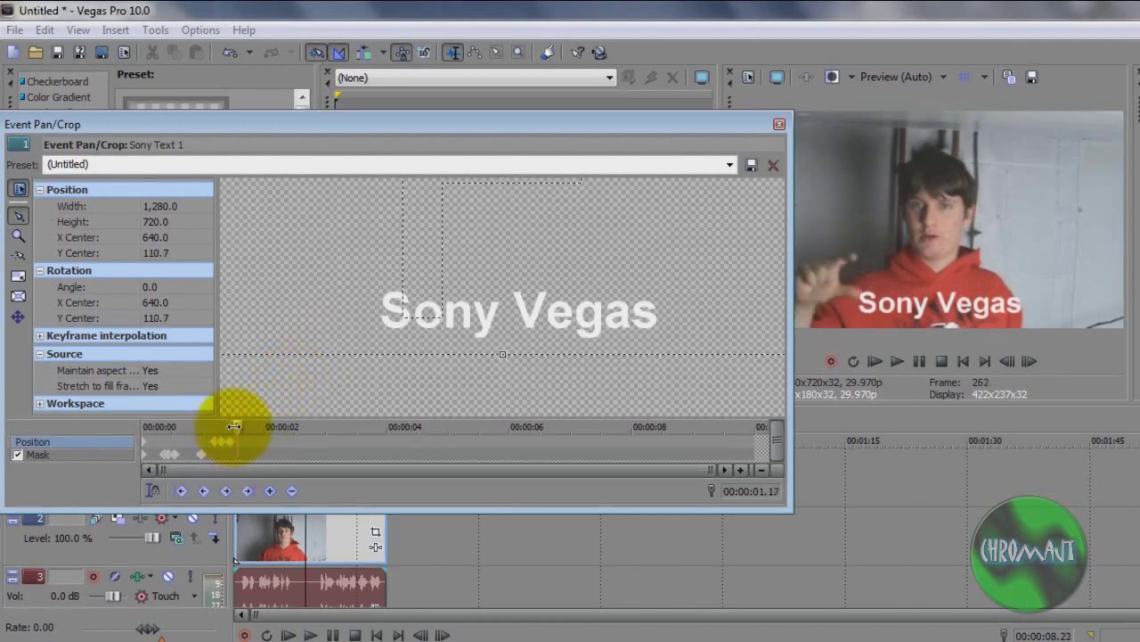
{"action": "left_click_drag", "start_coordinate": [233, 426], "coordinate": [248, 426]}
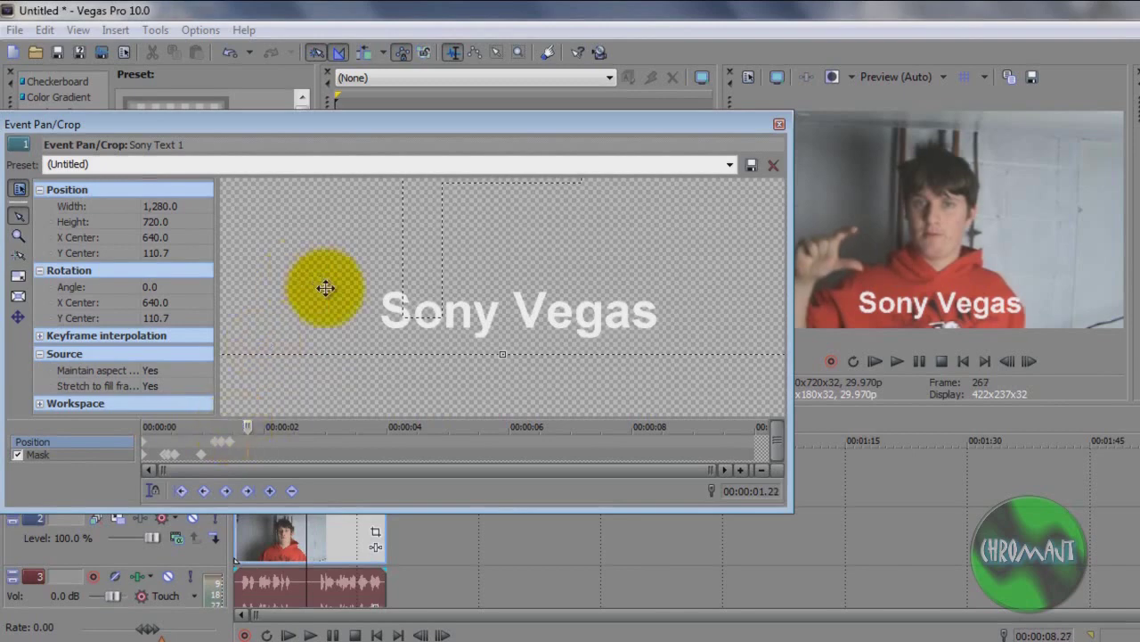
{"action": "key", "text": "Down"}
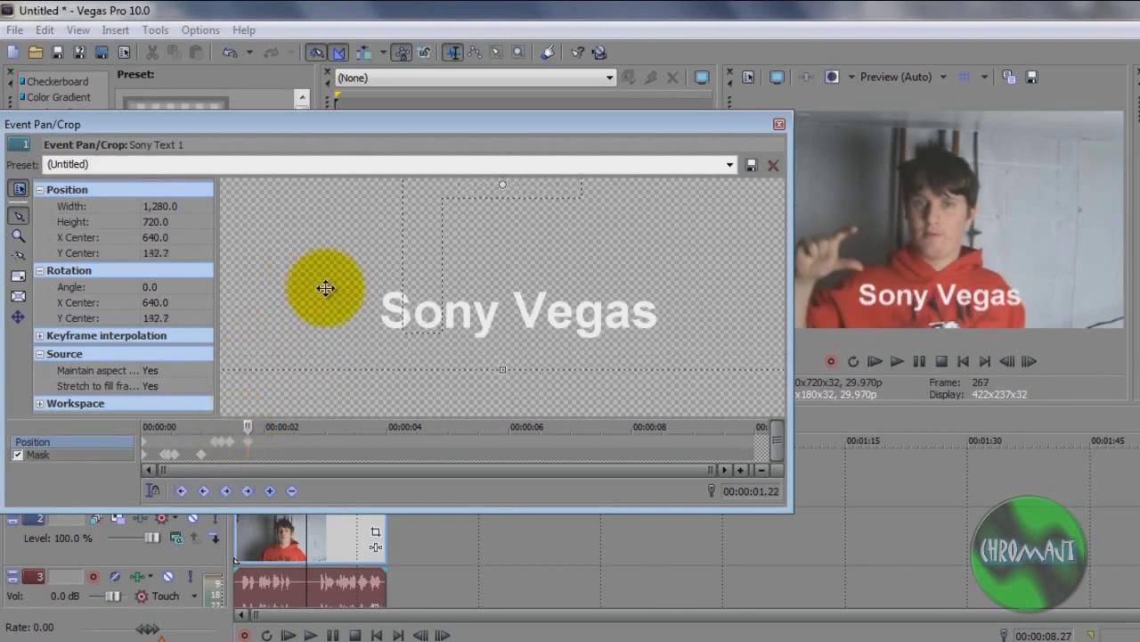
{"action": "key", "text": "Down"}
{"action": "key", "text": "Down"}
{"action": "key", "text": "Down"}
{"action": "key", "text": "Down"}
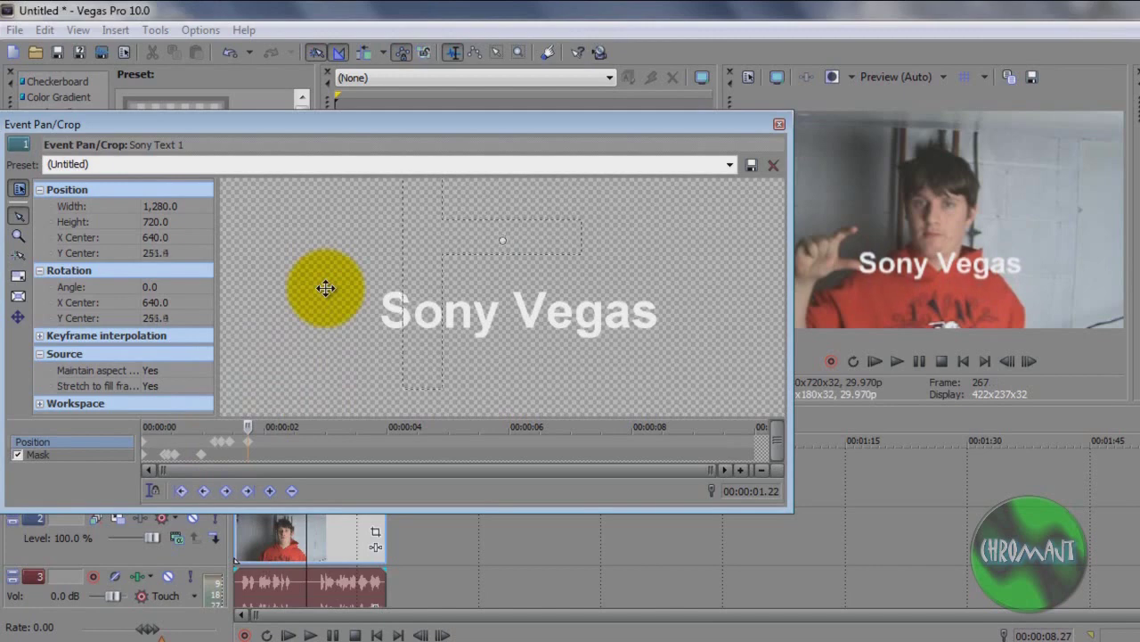
{"action": "key", "text": "Left"}
{"action": "key", "text": "Down"}
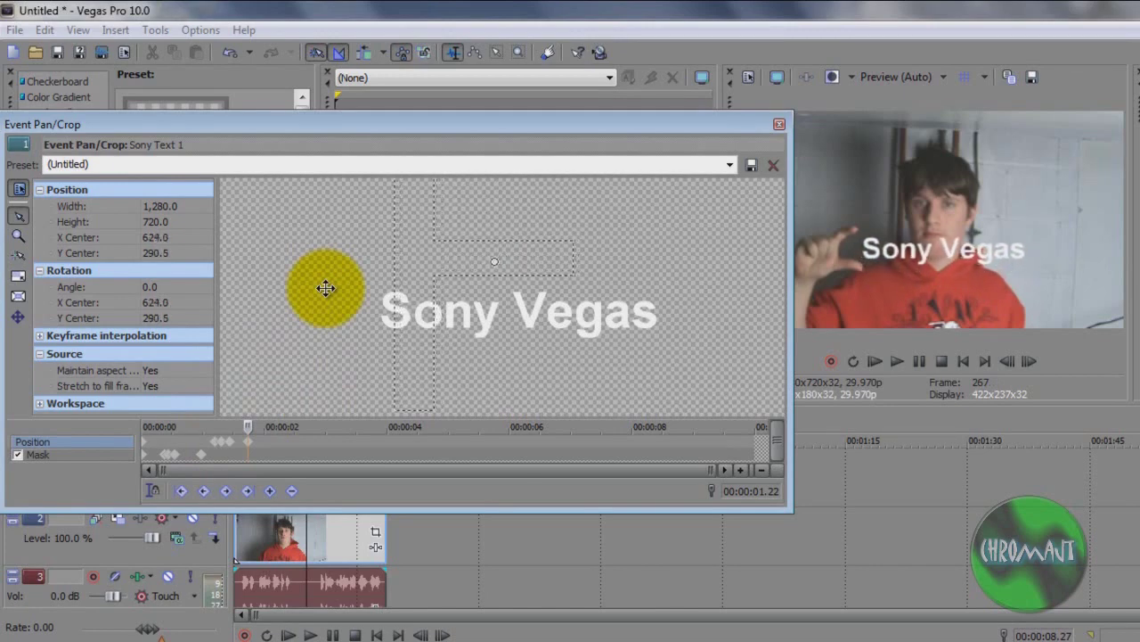
{"action": "key", "text": "Right"}
{"action": "key", "text": "Right"}
{"action": "key", "text": "Right"}
{"action": "key", "text": "Right"}
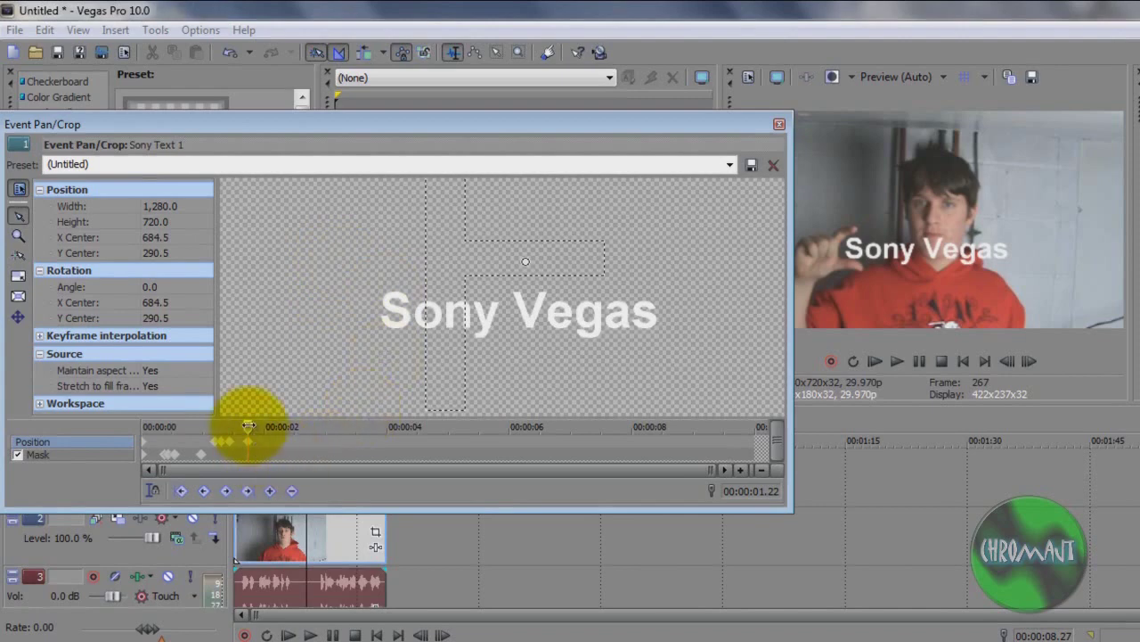
{"action": "left_click_drag", "start_coordinate": [249, 425], "coordinate": [249, 425]}
{"action": "key", "text": "Right"}
{"action": "key", "text": "Right"}
{"action": "key", "text": "Right"}
{"action": "key", "text": "Right"}
{"action": "key", "text": "Right"}
{"action": "key", "text": "Right"}
{"action": "key", "text": "Right"}
{"action": "key", "text": "Right"}
{"action": "key", "text": "Right"}
{"action": "key", "text": "Right"}
{"action": "key", "text": "Right"}
{"action": "key", "text": "Right"}
{"action": "key", "text": "Right"}
{"action": "key", "text": "Right"}
{"action": "key", "text": "Right"}
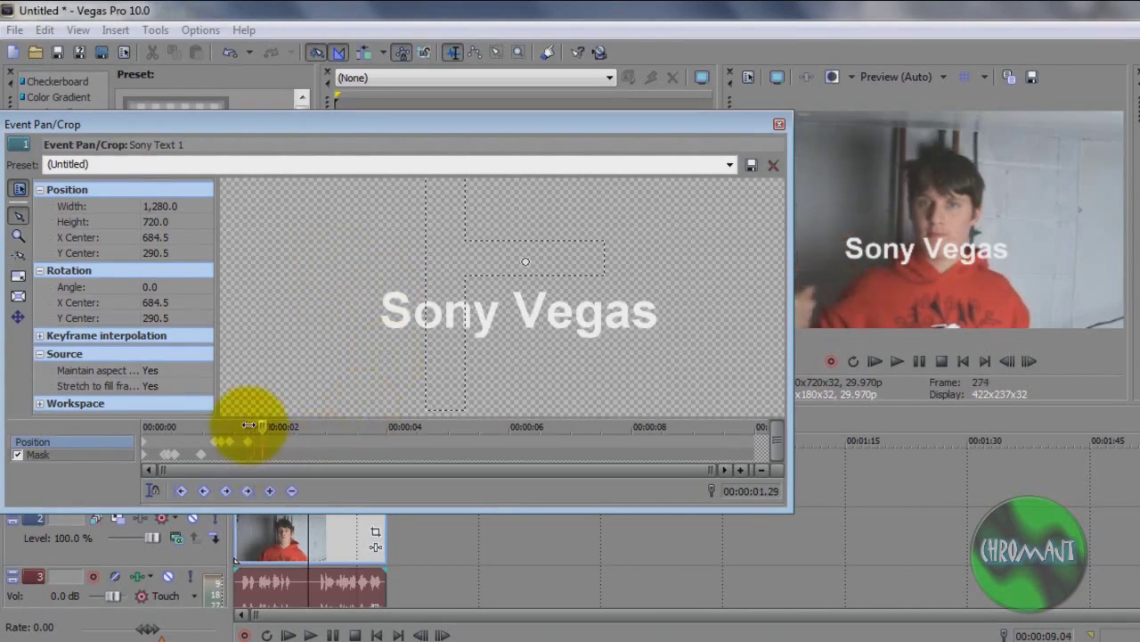
{"action": "key", "text": "Right"}
{"action": "key", "text": "Right"}
{"action": "key", "text": "Right"}
{"action": "key", "text": "Right"}
{"action": "key", "text": "Right"}
{"action": "key", "text": "Right"}
{"action": "key", "text": "Right"}
{"action": "key", "text": "Right"}
{"action": "key", "text": "Right"}
{"action": "key", "text": "Right"}
{"action": "key", "text": "Right"}
{"action": "key", "text": "Right"}
{"action": "key", "text": "Right"}
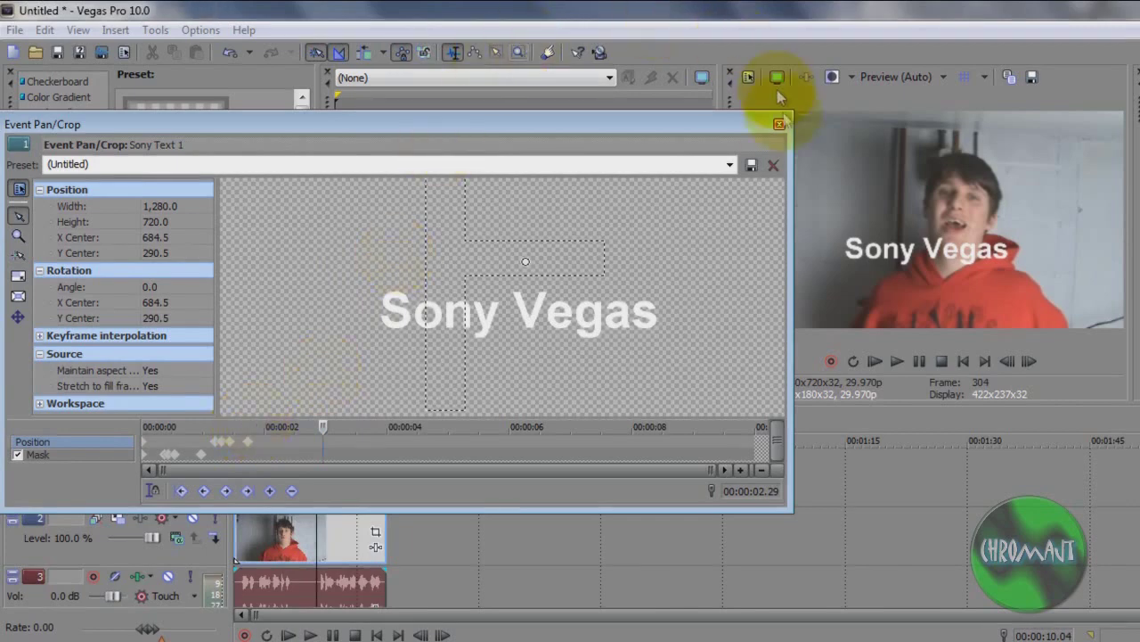
- Close Event Pan/Crop and preview the title effect from 00:00:07.05 on the timeline
{"action": "left_click", "coordinate": [779, 126]}
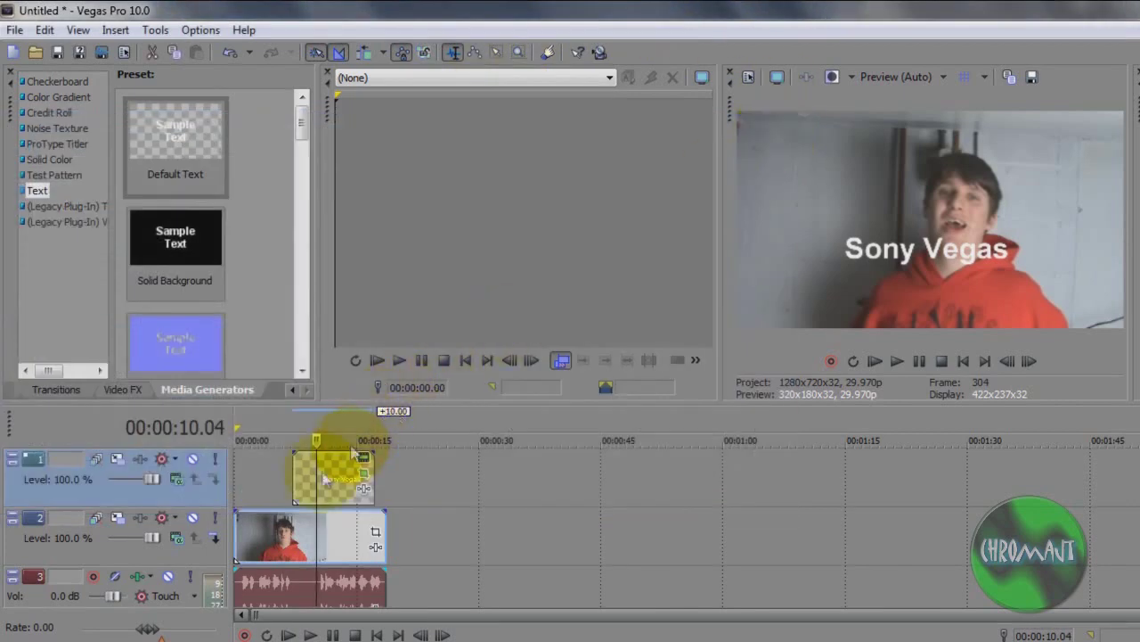
{"action": "left_click", "coordinate": [293, 478]}
{"action": "key", "text": "space"}
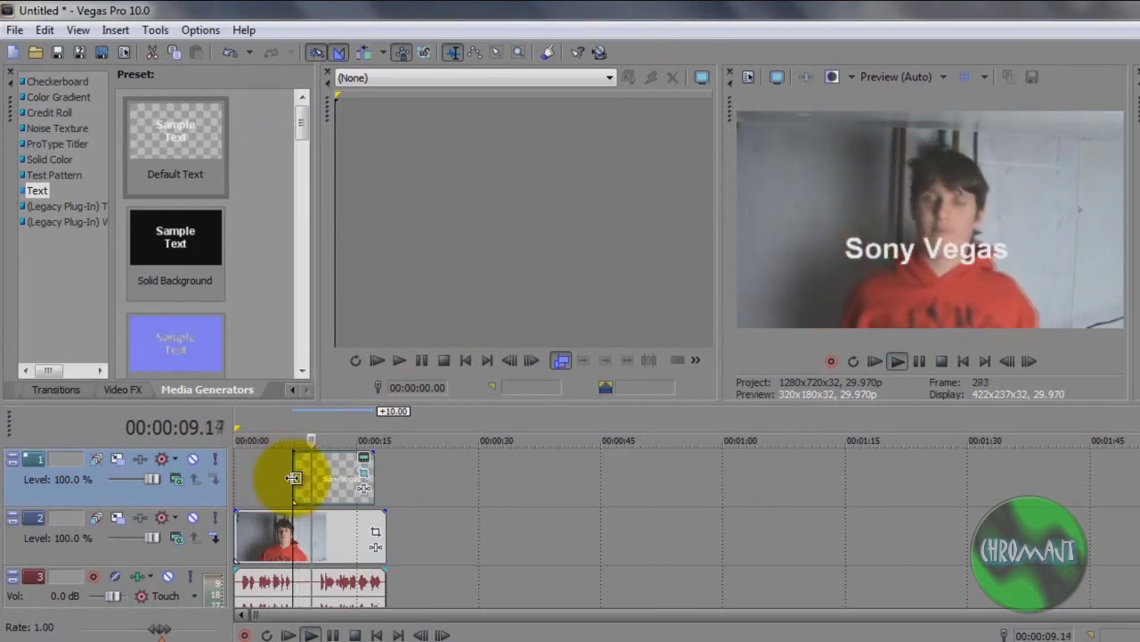
{"action": "key", "text": "space"}
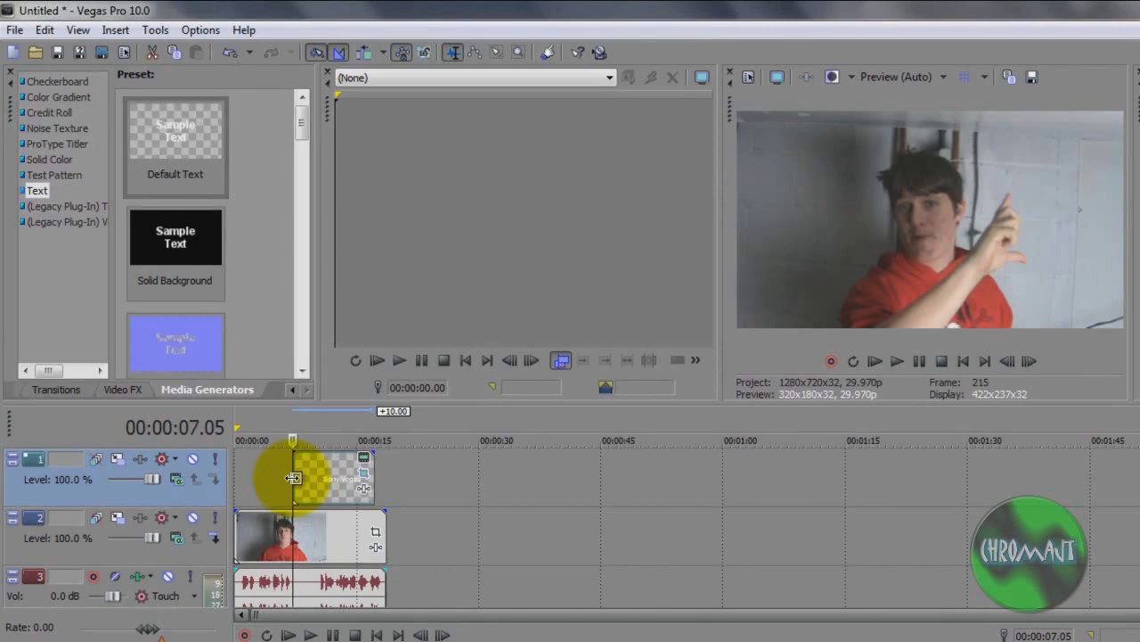
- Browse Video FX to the Mask Generator presets, then show Project Media listing Sony Text 1
{"action": "left_click", "coordinate": [143, 389]}
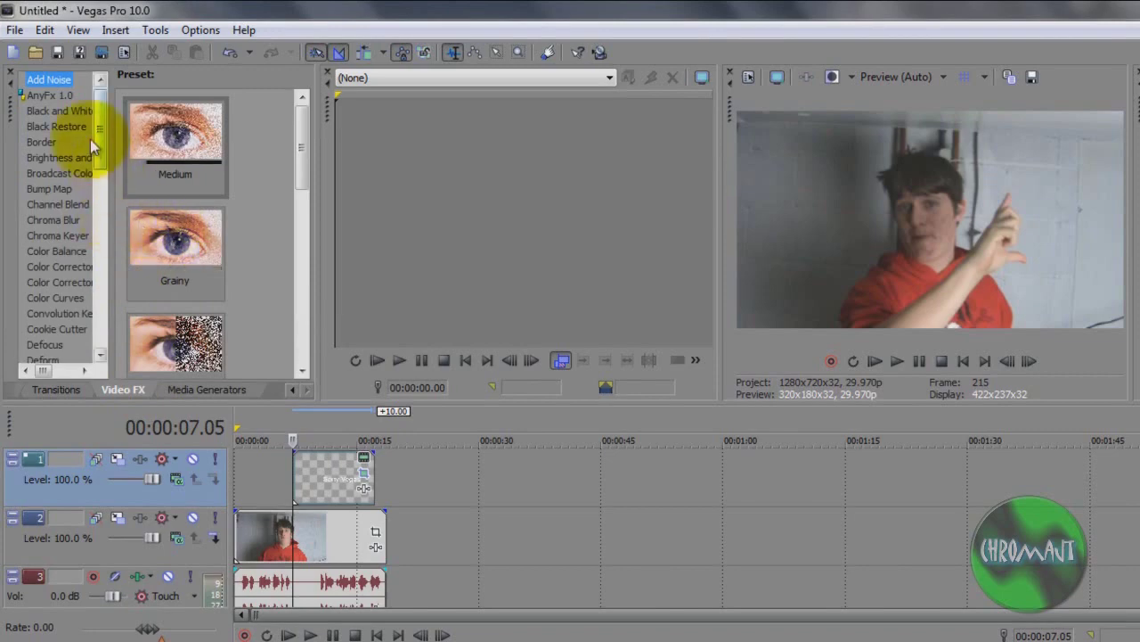
{"action": "left_click_drag", "start_coordinate": [99, 145], "coordinate": [98, 278]}
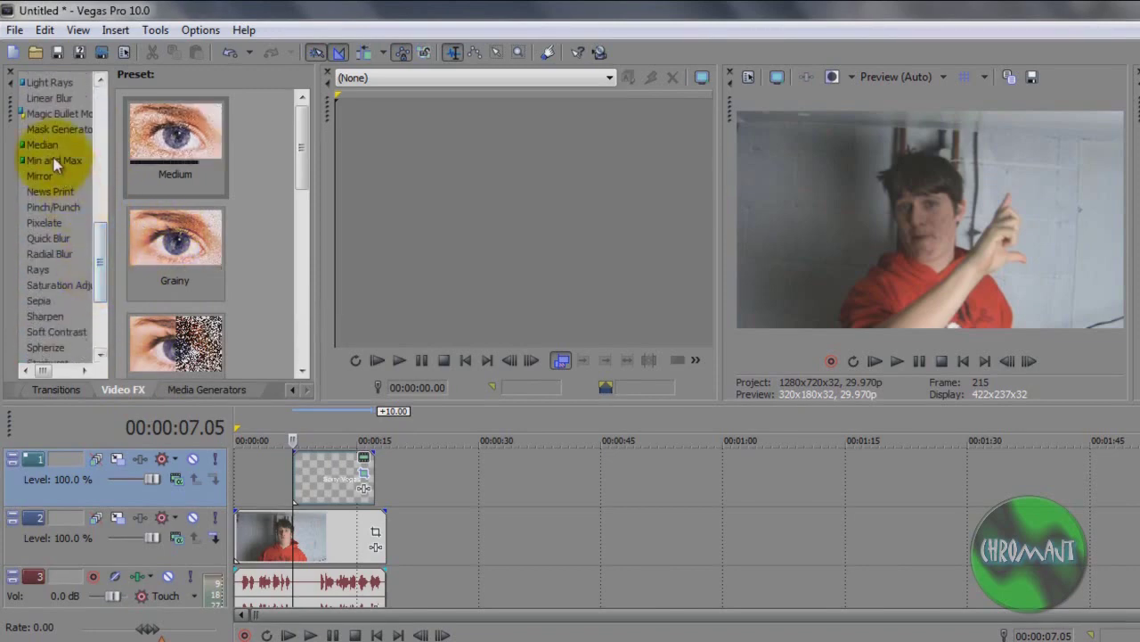
{"action": "left_click", "coordinate": [49, 129]}
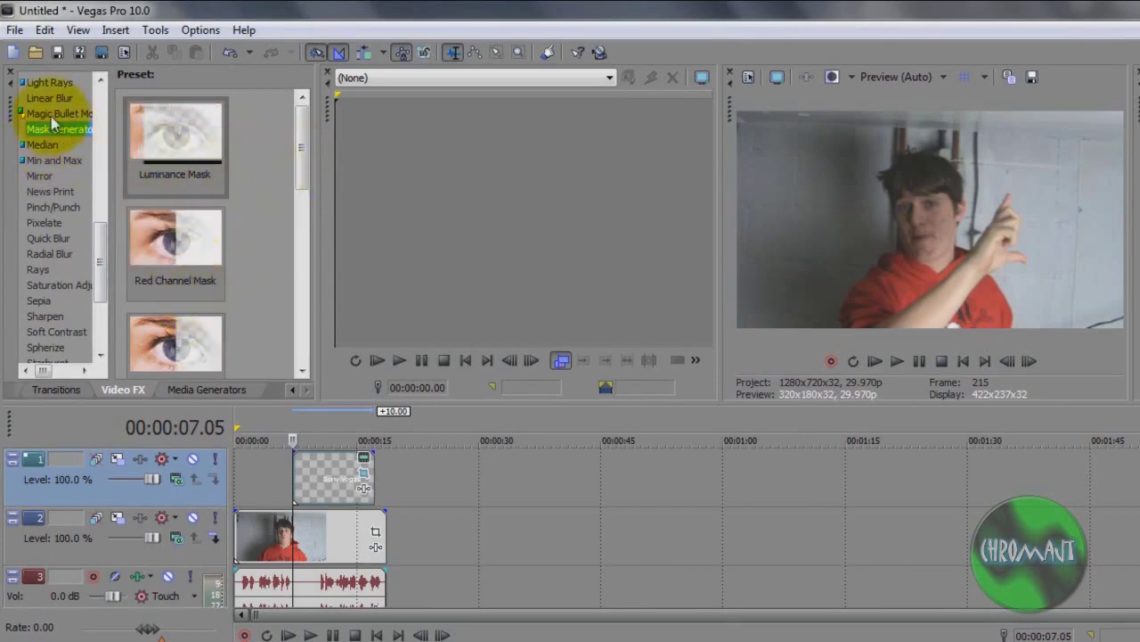
{"action": "left_click", "coordinate": [11, 389]}
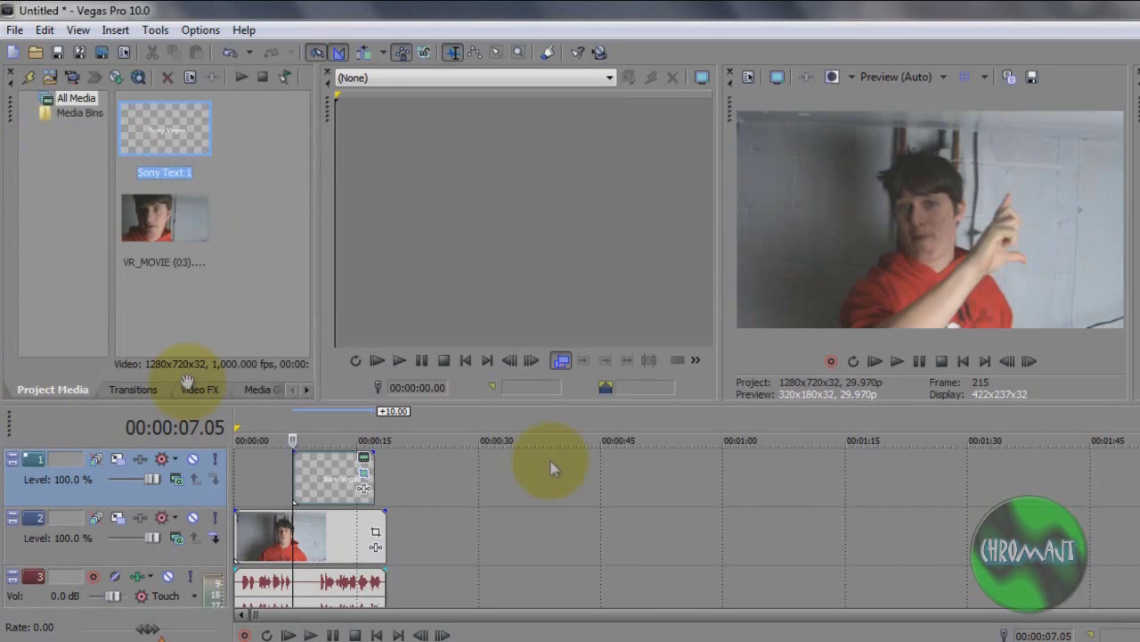
{"action": "left_click", "coordinate": [364, 477]}
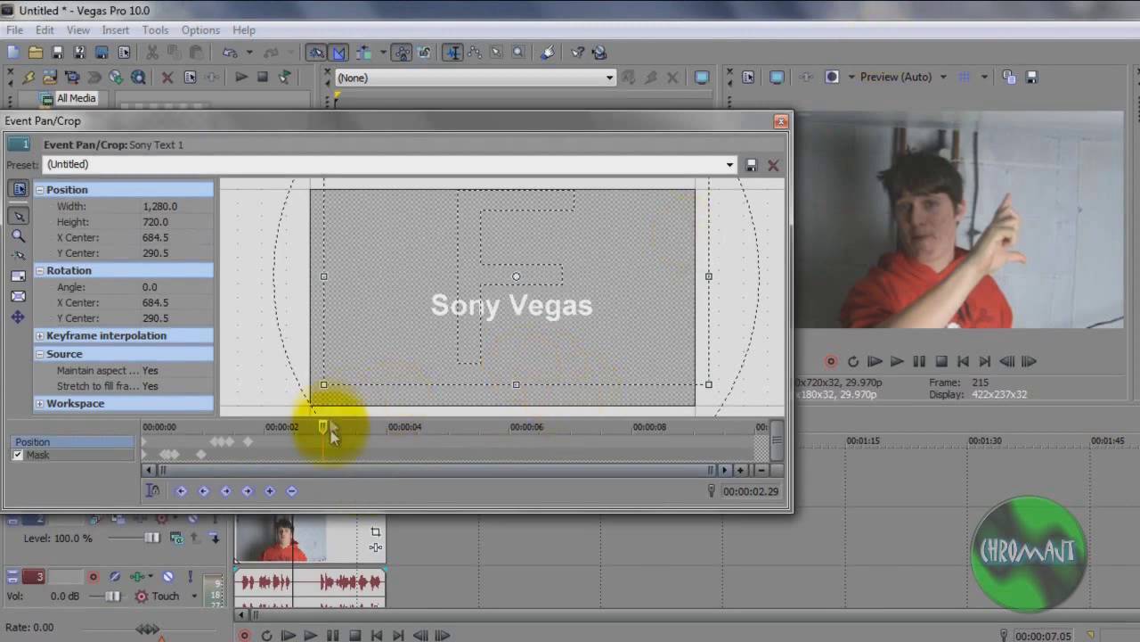
{"action": "left_click_drag", "start_coordinate": [319, 429], "coordinate": [98, 424]}
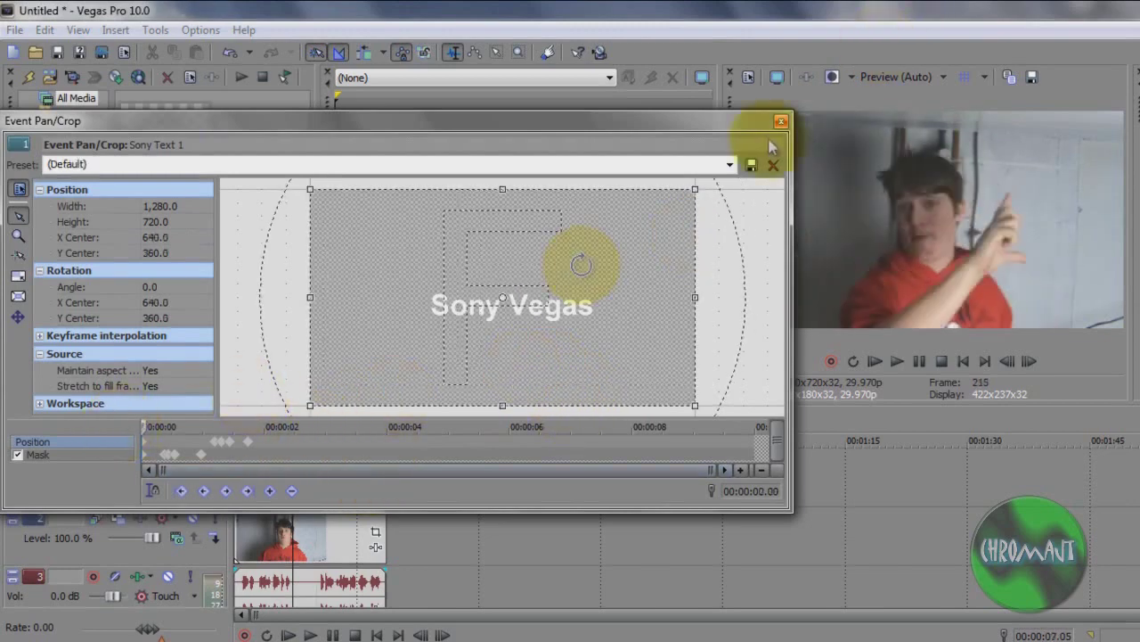
{"action": "left_click", "coordinate": [780, 120]}
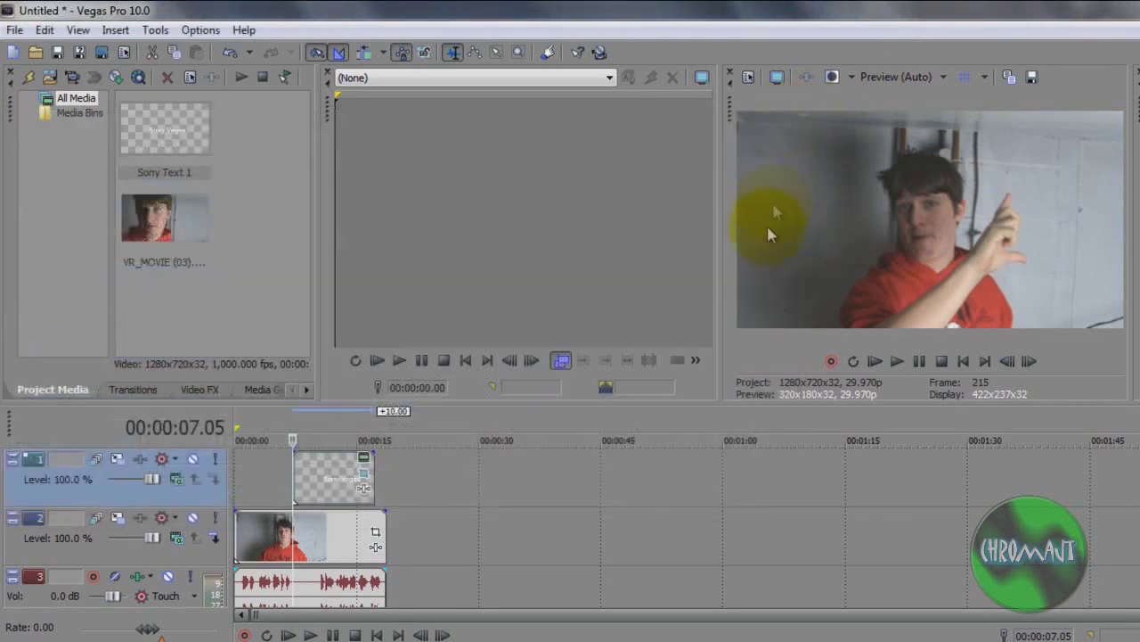
{"action": "key", "text": "ctrl+Home"}
{"action": "key", "text": "space"}
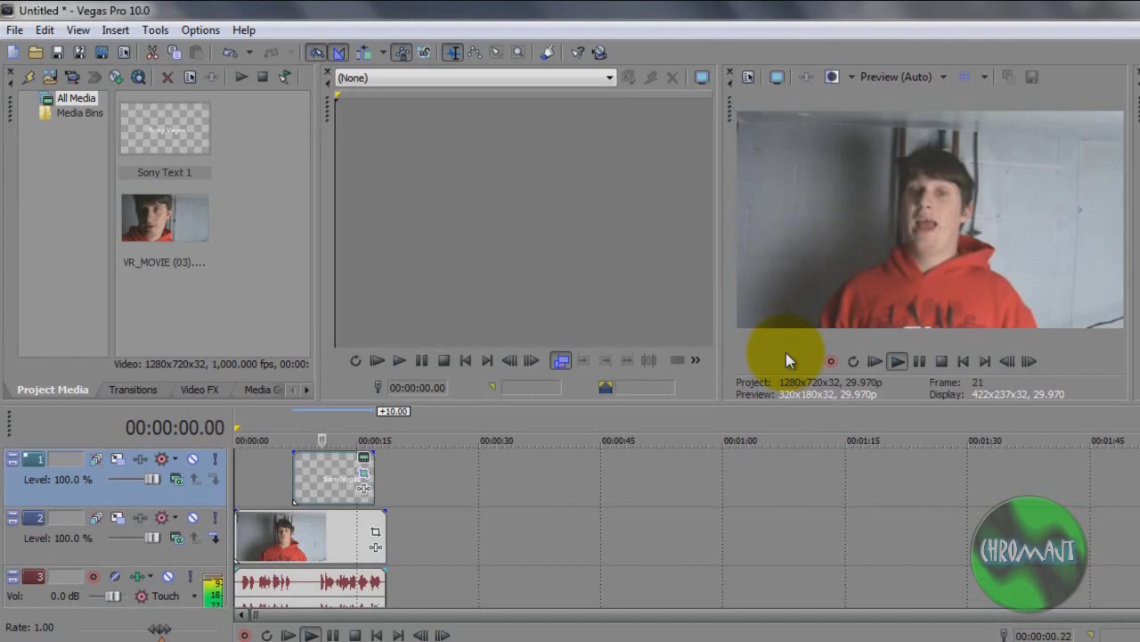
{"action": "key", "text": "space"}
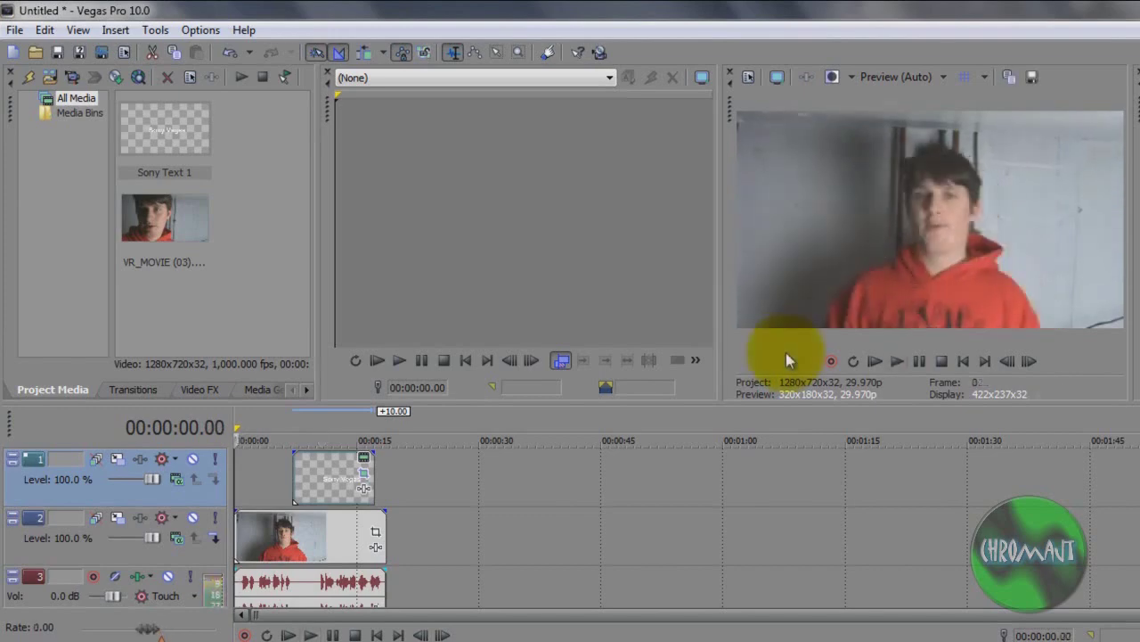